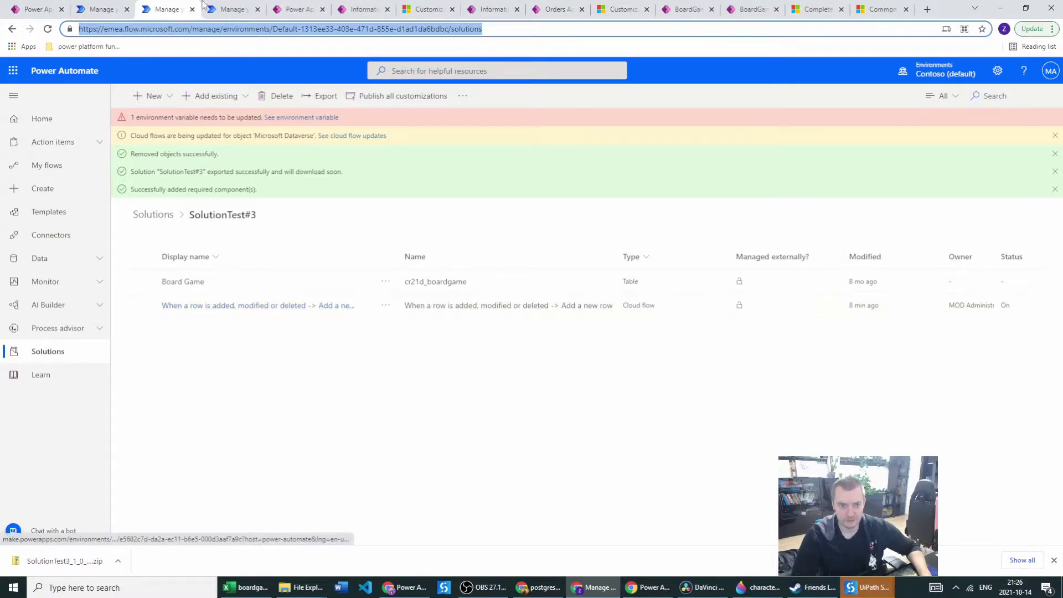
Open the cloud flow in SolutionTest#3 for editing and review the connection references available to its Add a new row action.
{"action": "left_click", "coordinate": [234, 7]}
{"action": "left_click", "coordinate": [166, 9]}
{"action": "left_click", "coordinate": [103, 7]}
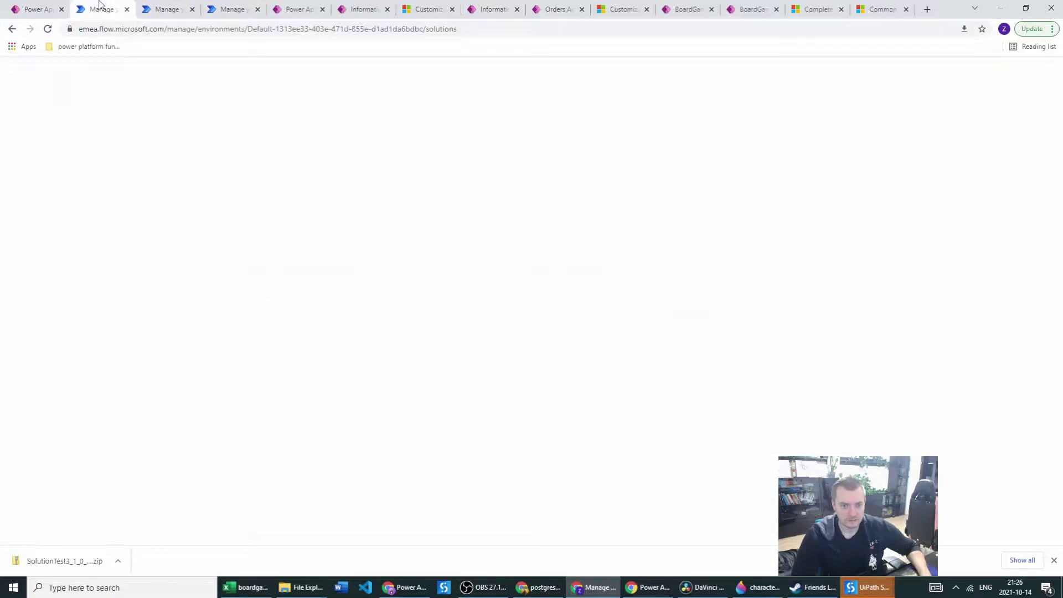
{"action": "left_click", "coordinate": [234, 8]}
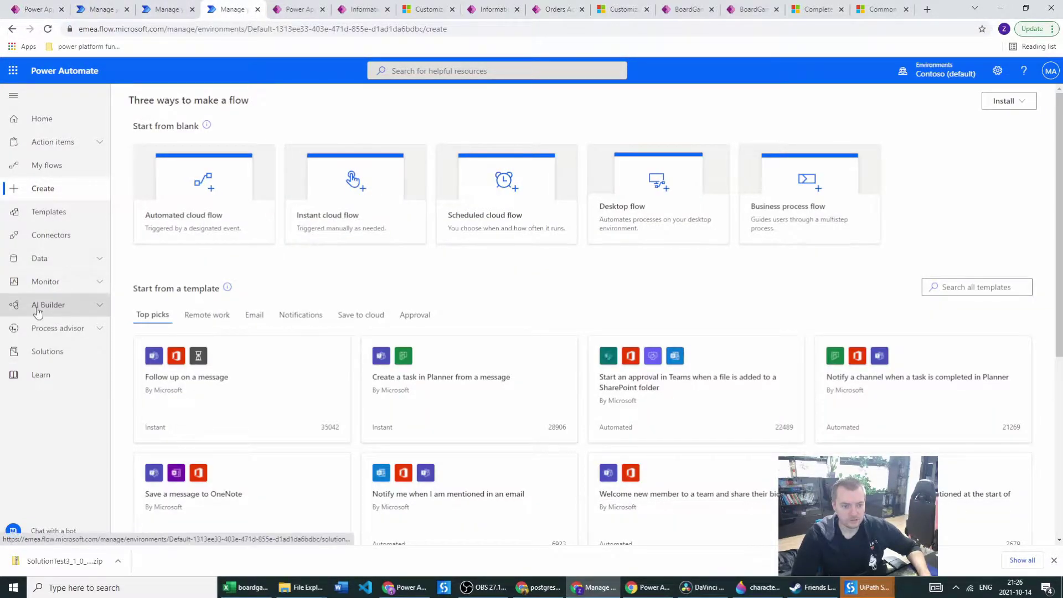
{"action": "left_click", "coordinate": [172, 6]}
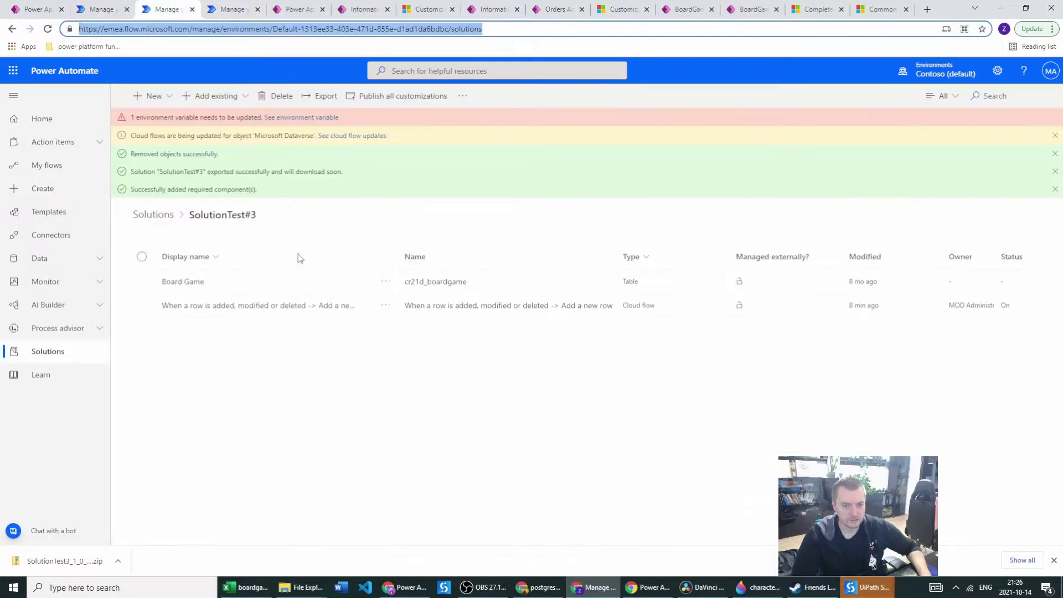
{"action": "left_click", "coordinate": [309, 306]}
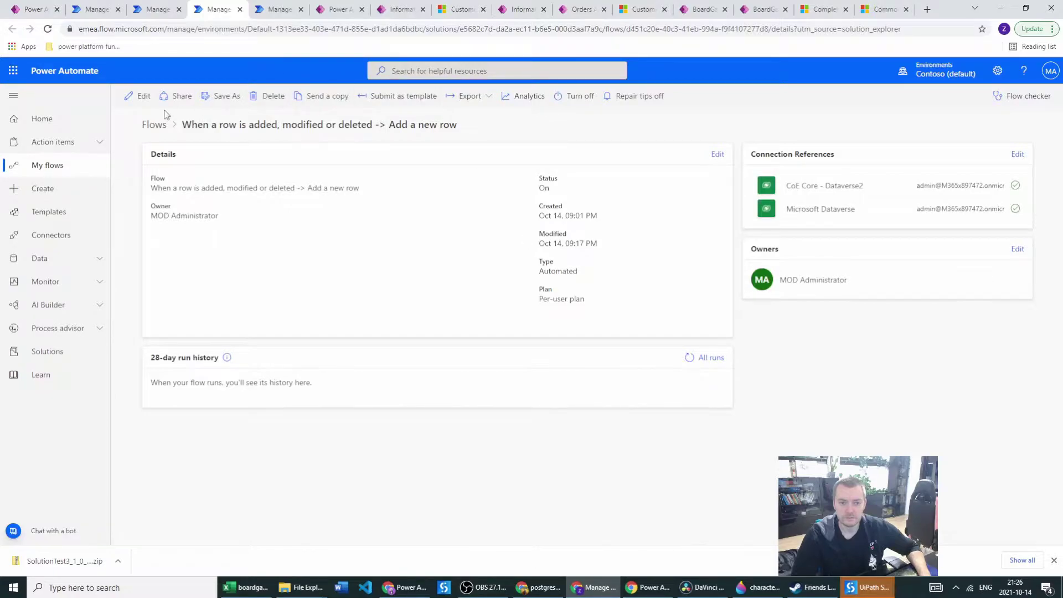
{"action": "left_click", "coordinate": [139, 96]}
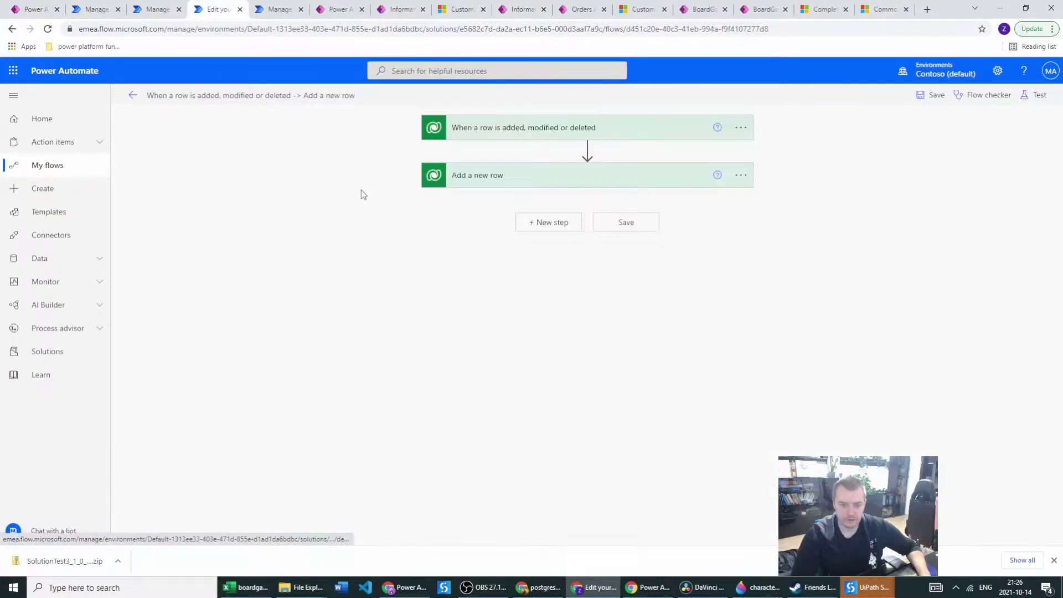
{"action": "left_click", "coordinate": [741, 175]}
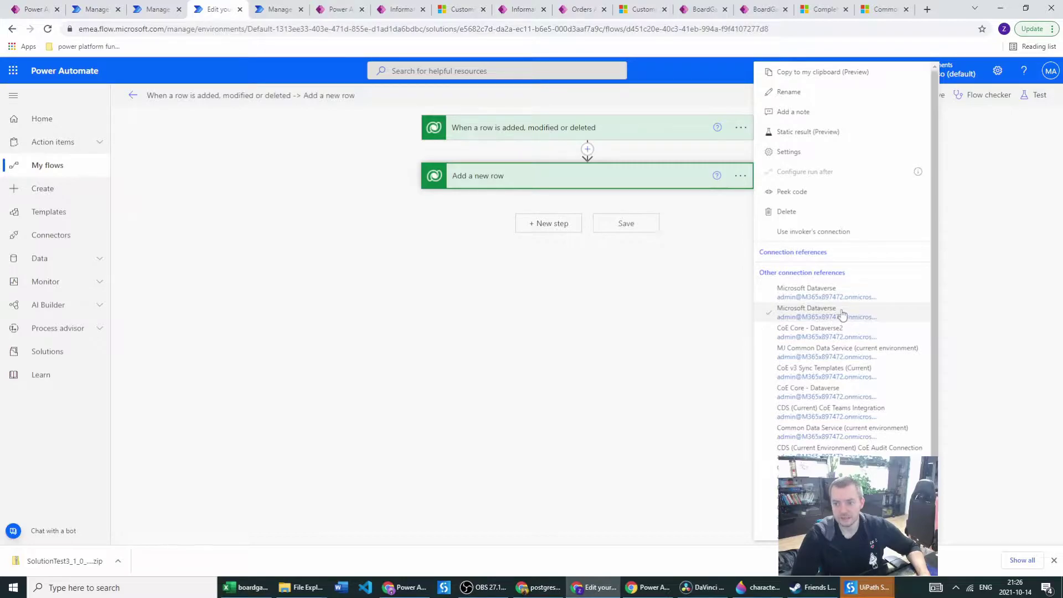
{"action": "left_click", "coordinate": [245, 261]}
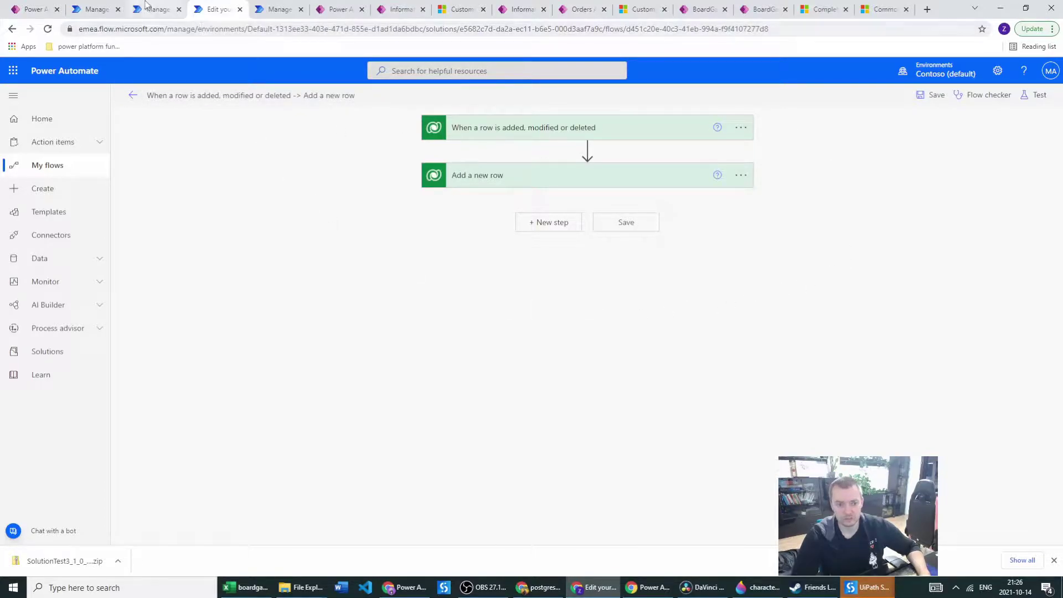
Switch to SolutionTest#3 in Power Apps and finish the pending cloud flow creation to refresh its component list.
{"action": "left_click", "coordinate": [56, 8]}
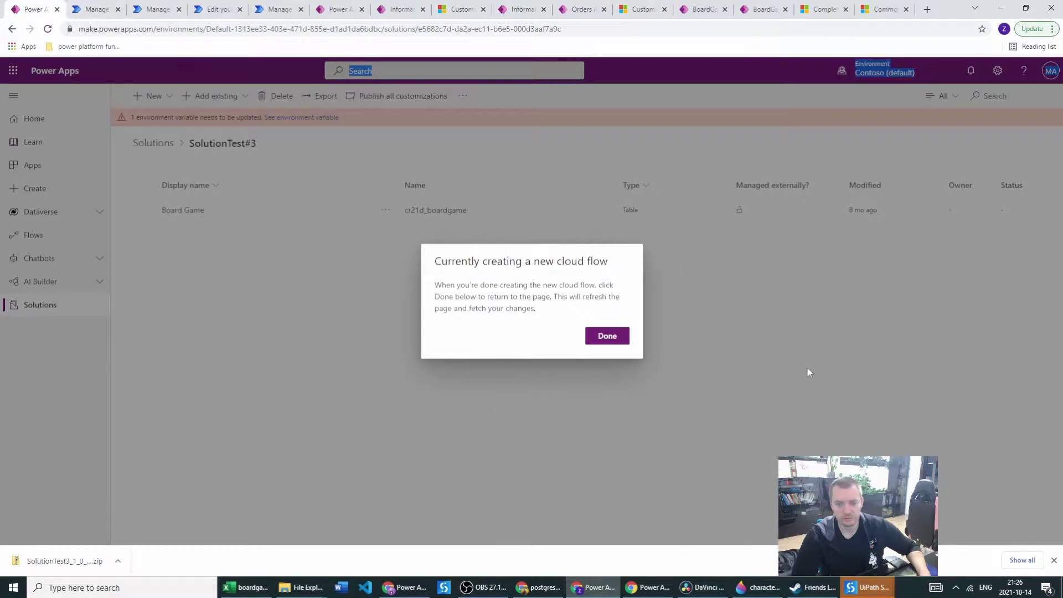
{"action": "left_click", "coordinate": [624, 339]}
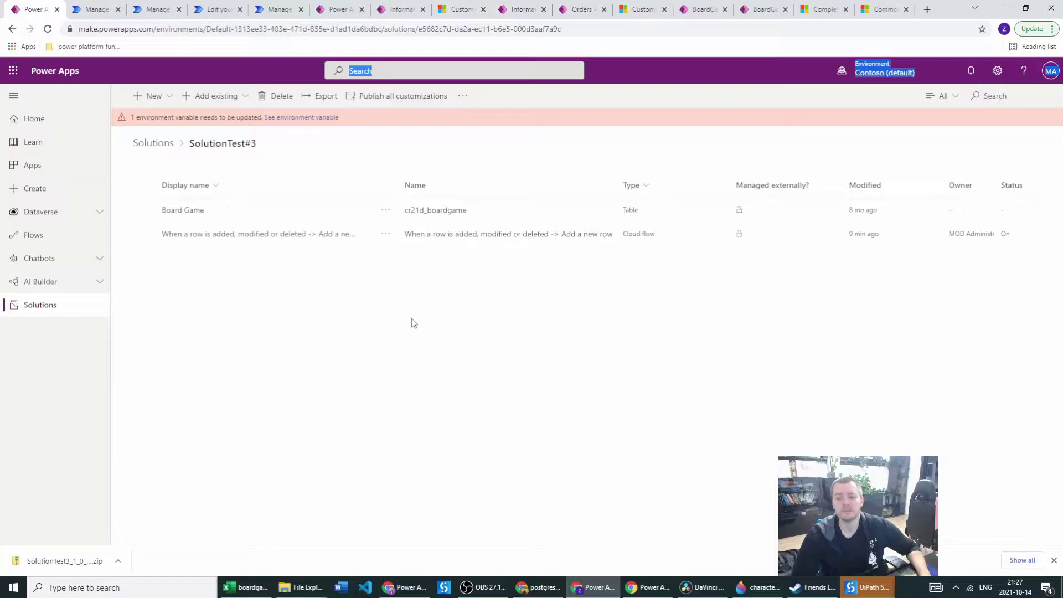
In the guest browser window's environment, abandon the open solution import and delete the SolutionTest#3 solution.
{"action": "left_click", "coordinate": [643, 593]}
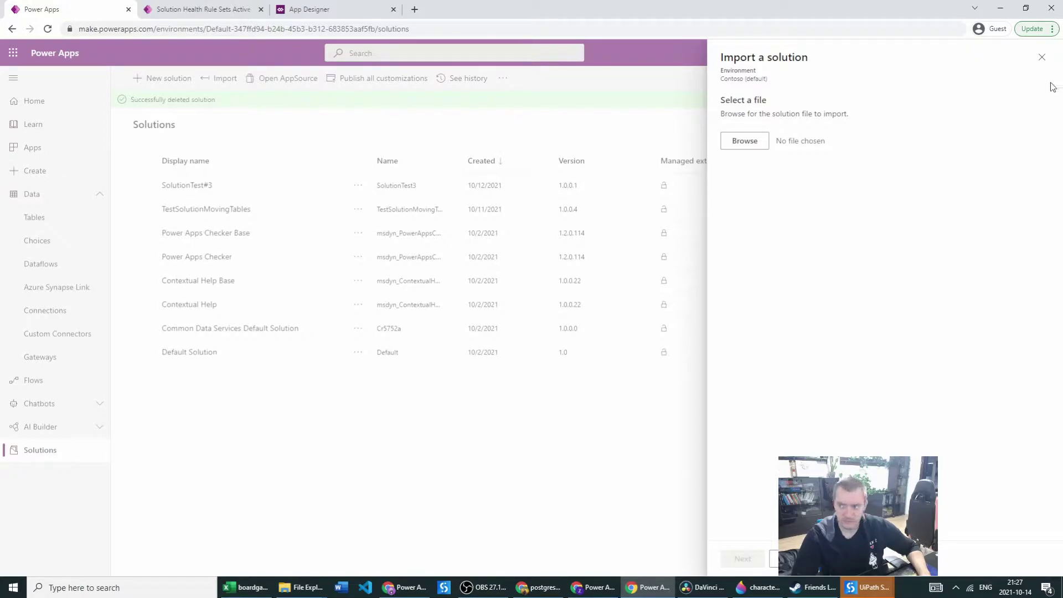
{"action": "left_click", "coordinate": [1041, 59]}
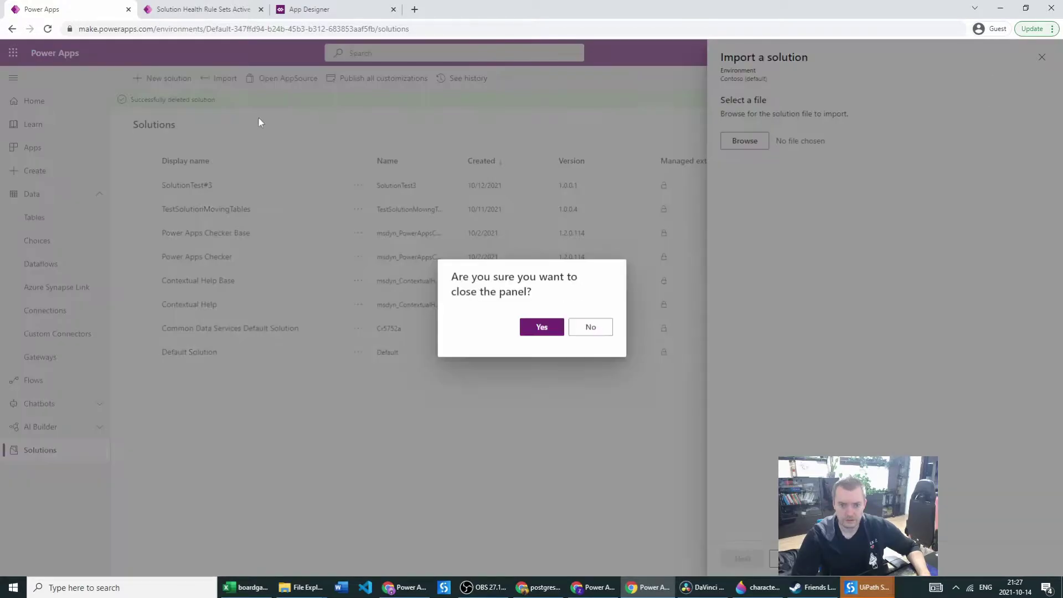
{"action": "left_click", "coordinate": [542, 327]}
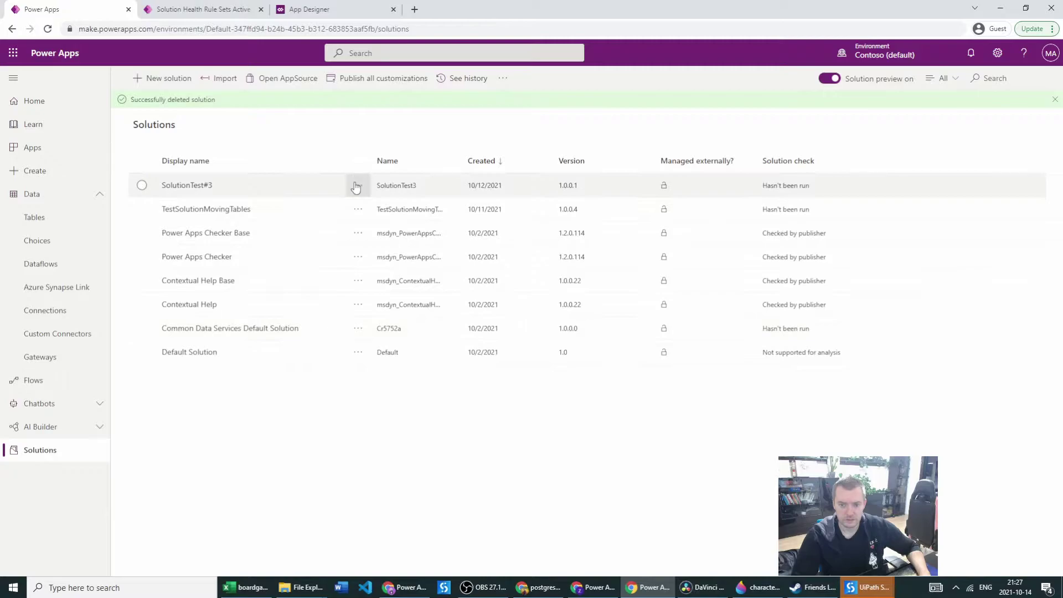
{"action": "left_click", "coordinate": [357, 186]}
{"action": "left_click", "coordinate": [382, 223]}
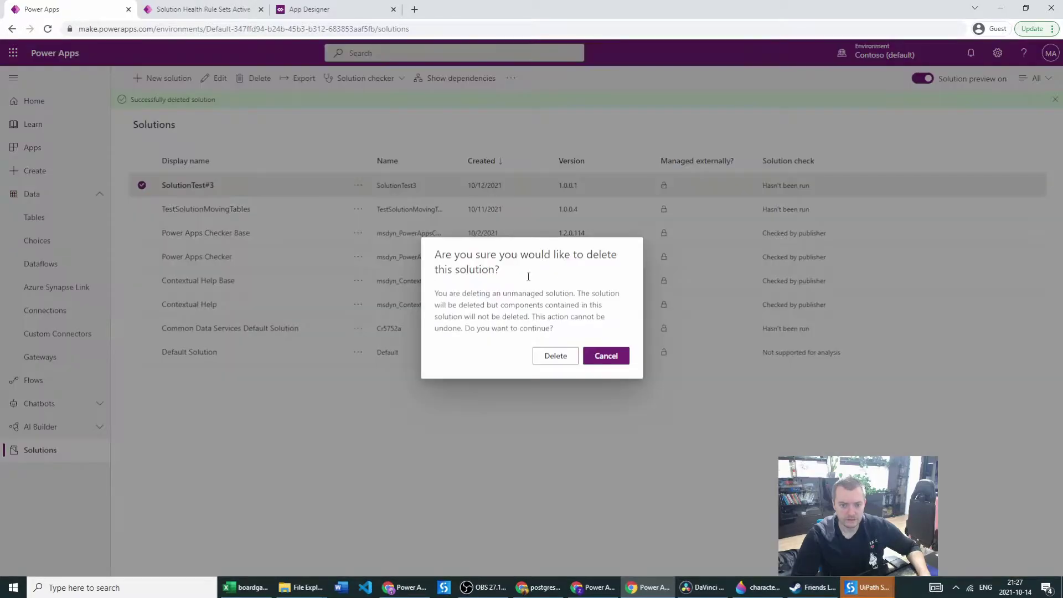
{"action": "left_click", "coordinate": [557, 359]}
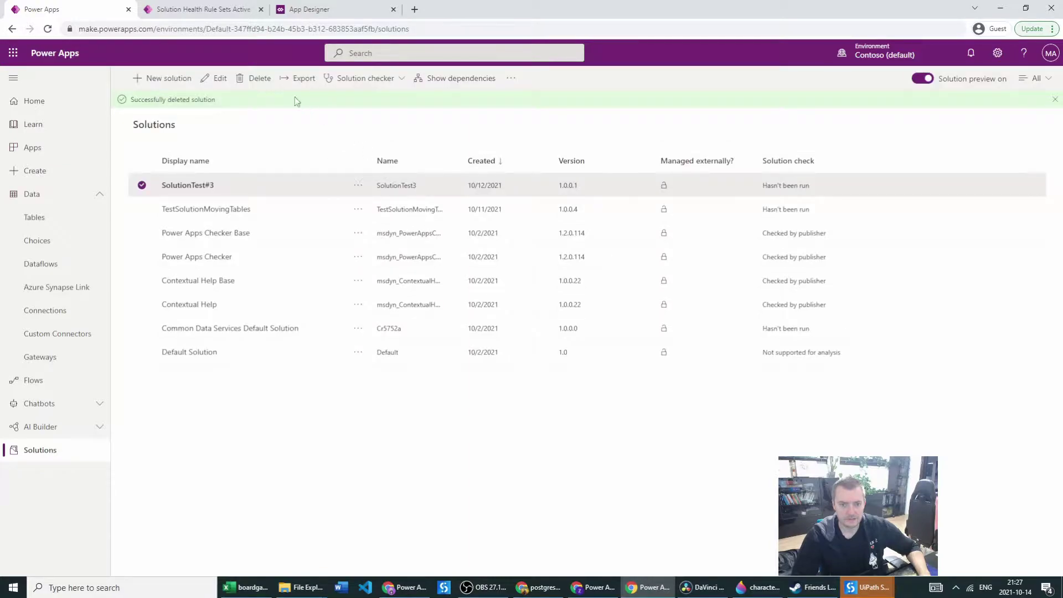
Try to import the solution file SolutionTest3_1_0_0_4.zip into the environment.
{"action": "left_click", "coordinate": [224, 78]}
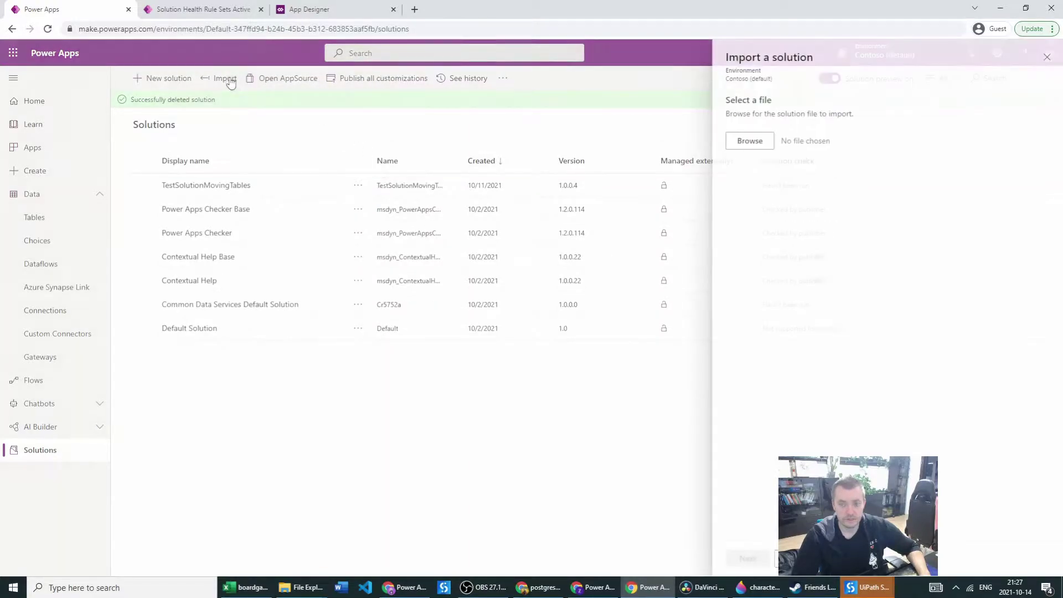
{"action": "left_click", "coordinate": [741, 145]}
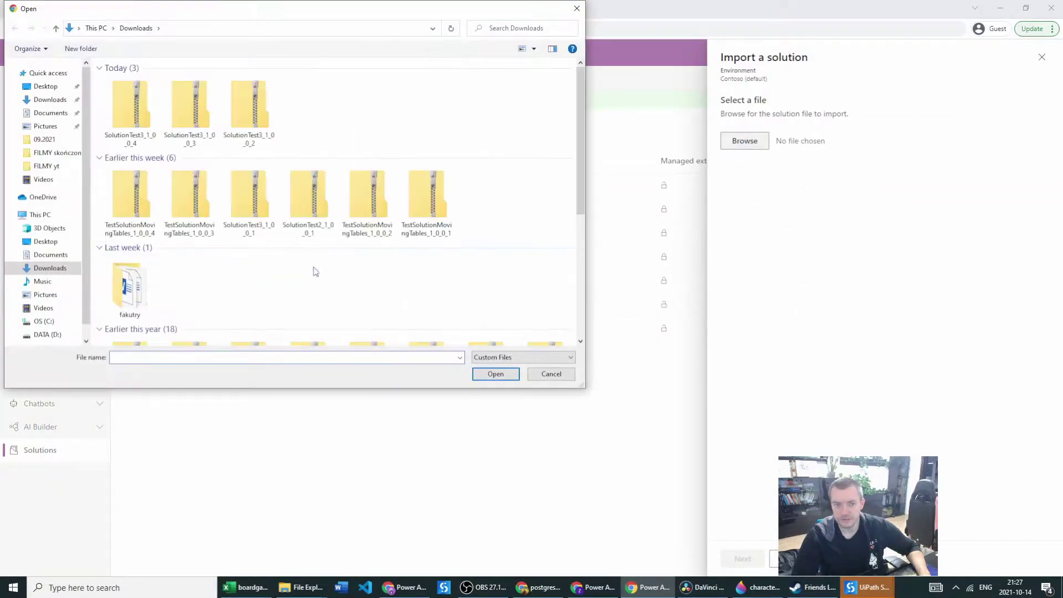
{"action": "double_click", "coordinate": [129, 111]}
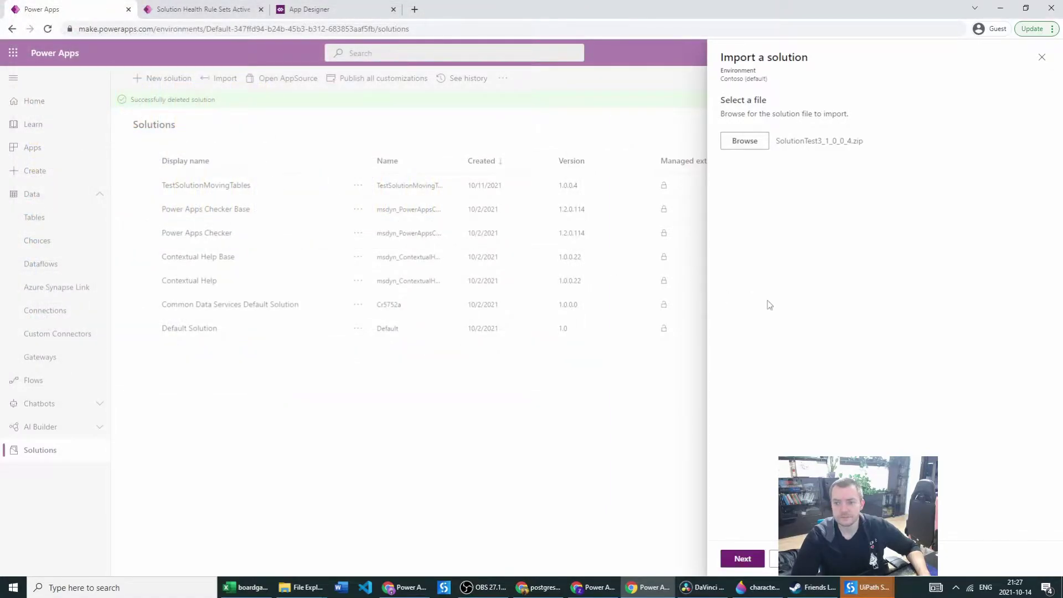
{"action": "left_click", "coordinate": [744, 559]}
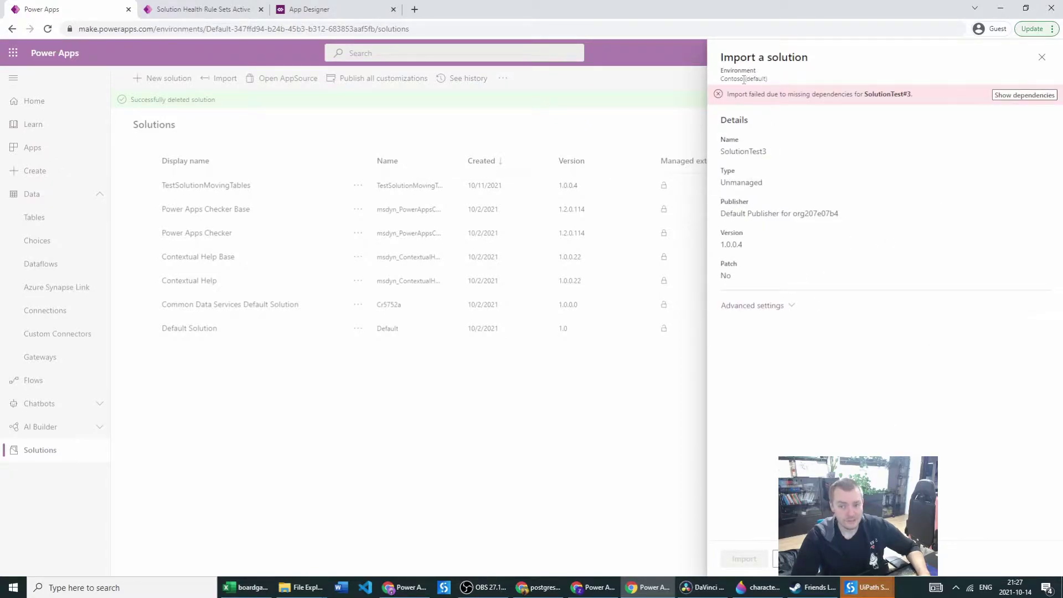
Examine the missing dependencies required for SolutionTest#3 under CenterofExcellenceCoreComponents, then abandon the import.
{"action": "left_click_drag", "start_coordinate": [742, 95], "coordinate": [873, 98]}
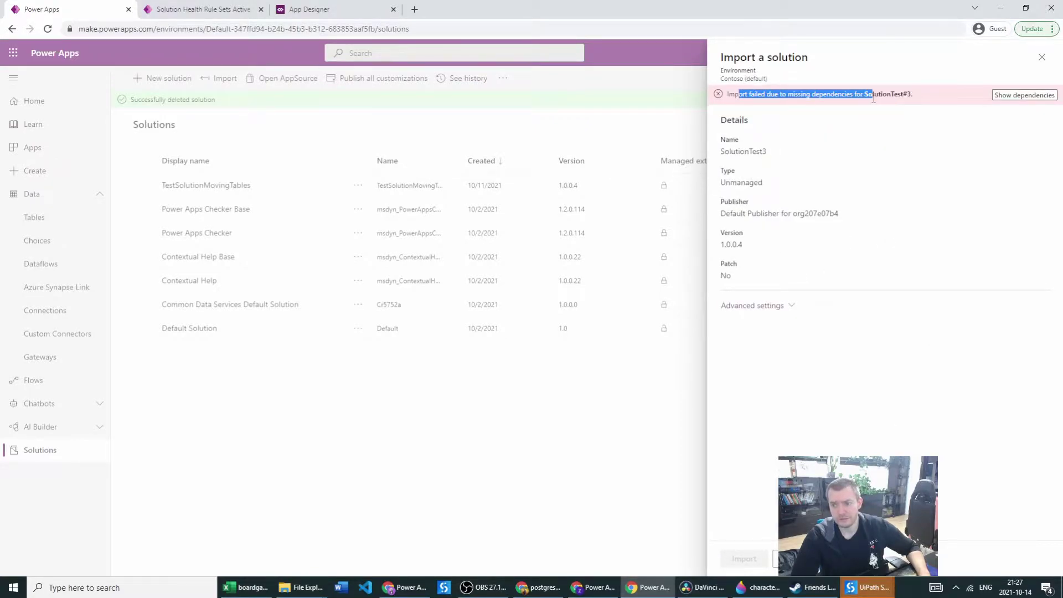
{"action": "left_click", "coordinate": [1024, 95]}
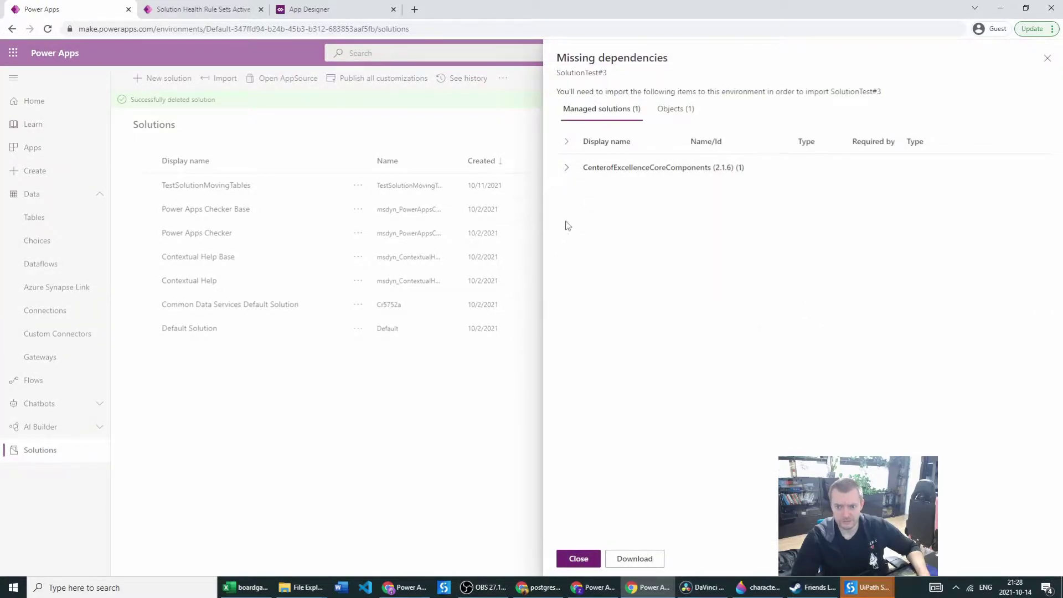
{"action": "left_click", "coordinate": [566, 167]}
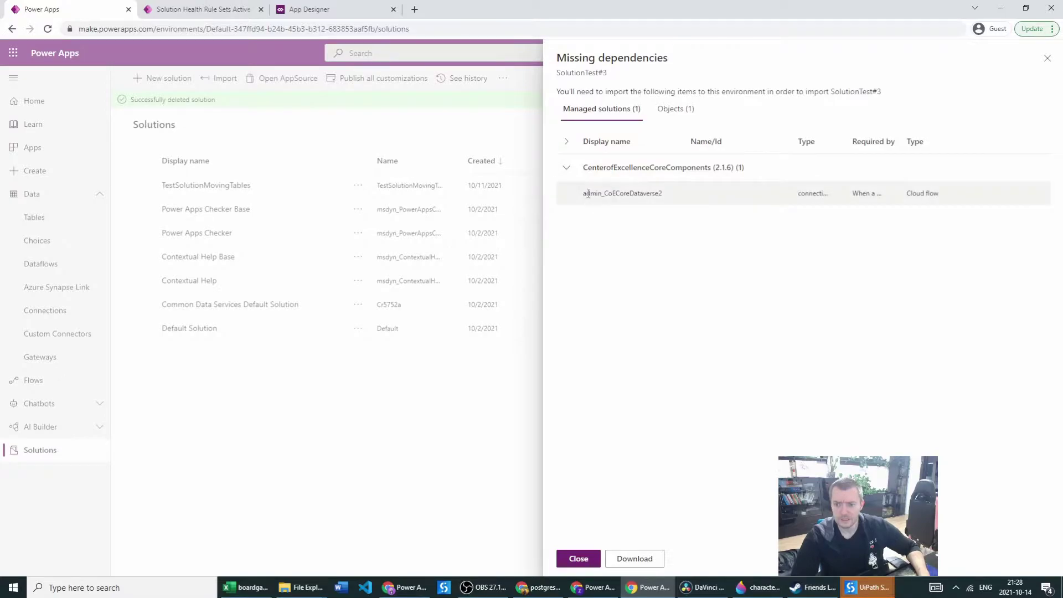
{"action": "left_click_drag", "start_coordinate": [582, 197], "coordinate": [709, 198]}
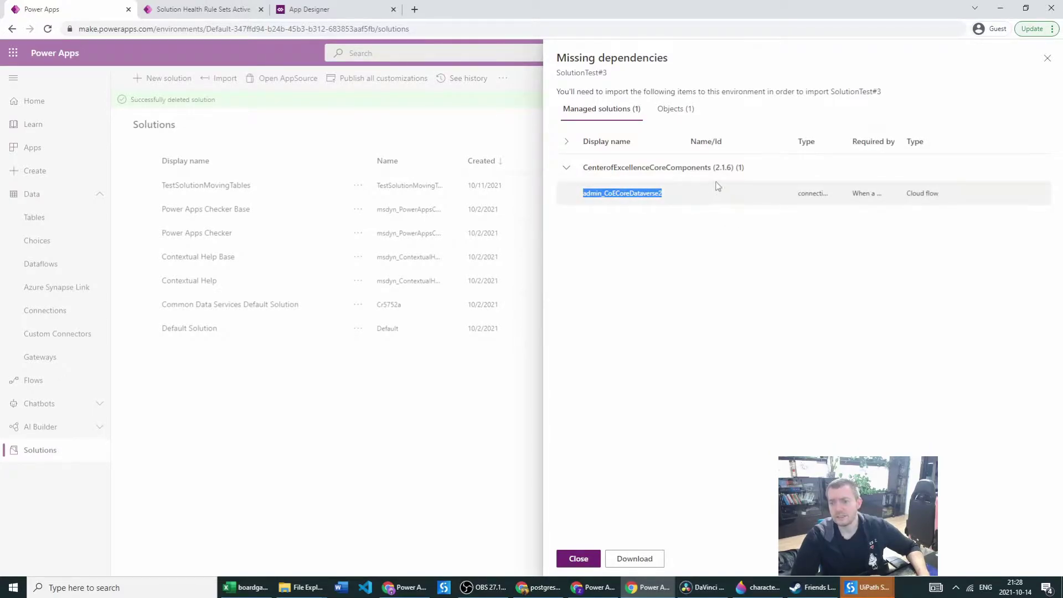
{"action": "left_click_drag", "start_coordinate": [846, 139], "coordinate": [880, 136]}
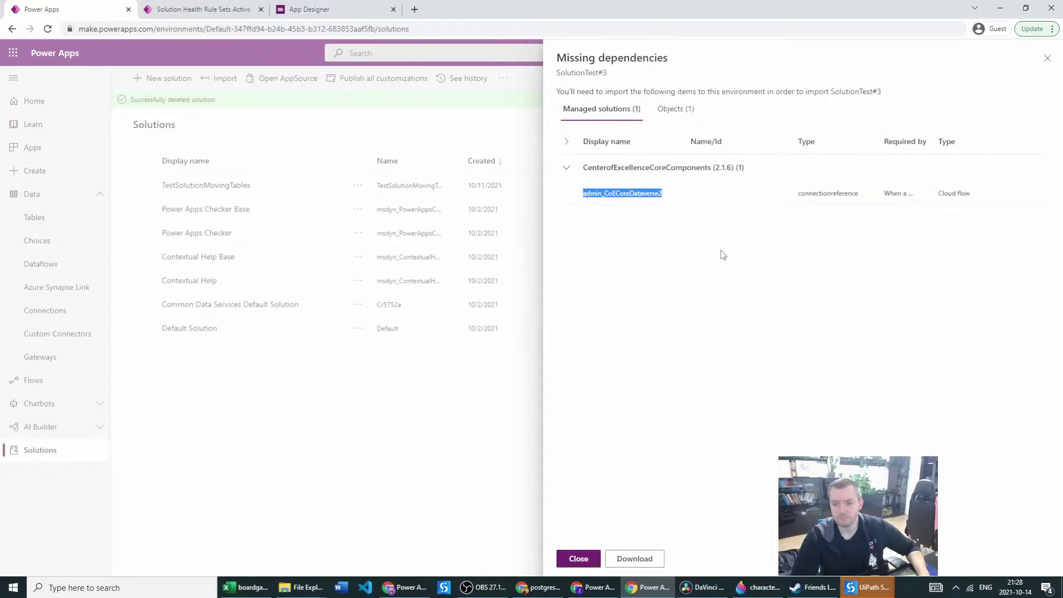
{"action": "left_click", "coordinate": [1046, 58]}
{"action": "left_click", "coordinate": [1042, 57]}
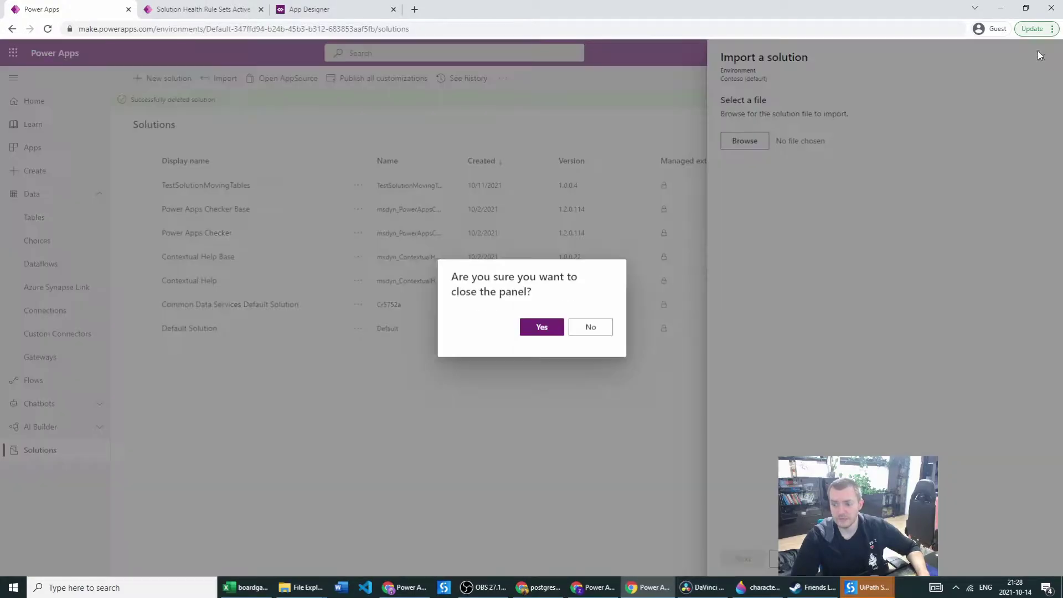
{"action": "left_click", "coordinate": [541, 328]}
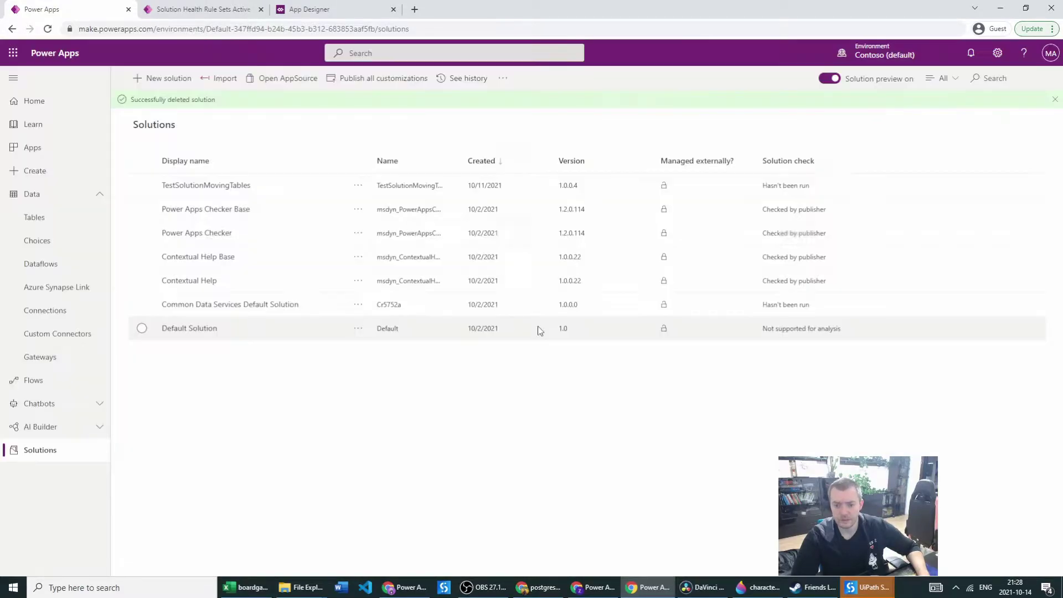
Return to the source environment's browser window and open solution.xml from the downloaded SolutionTest3_1_0_0_4 archive.
{"action": "left_click", "coordinate": [599, 580]}
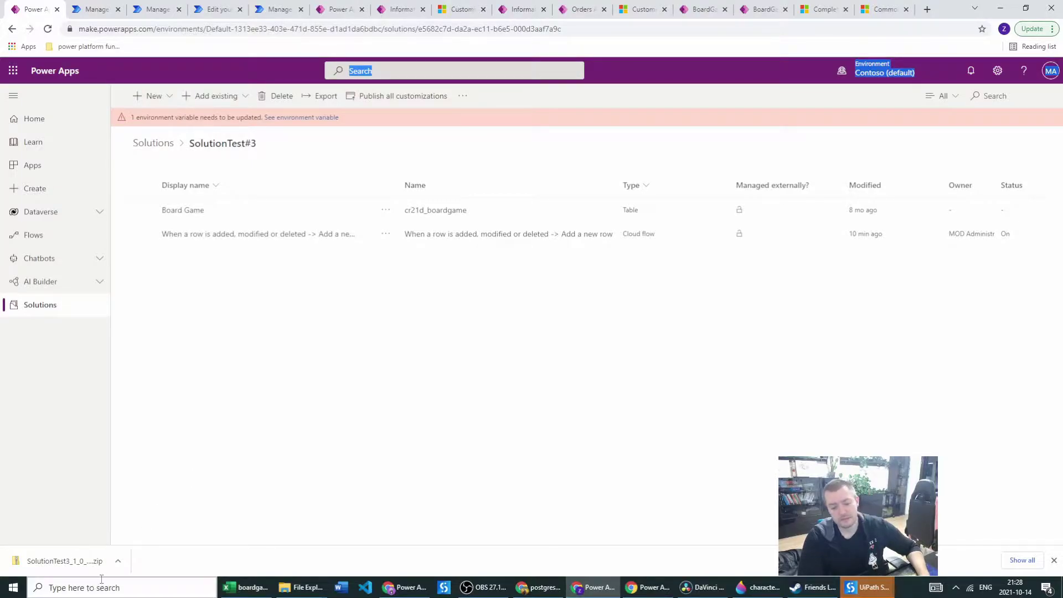
{"action": "left_click", "coordinate": [118, 561]}
{"action": "left_click", "coordinate": [139, 523]}
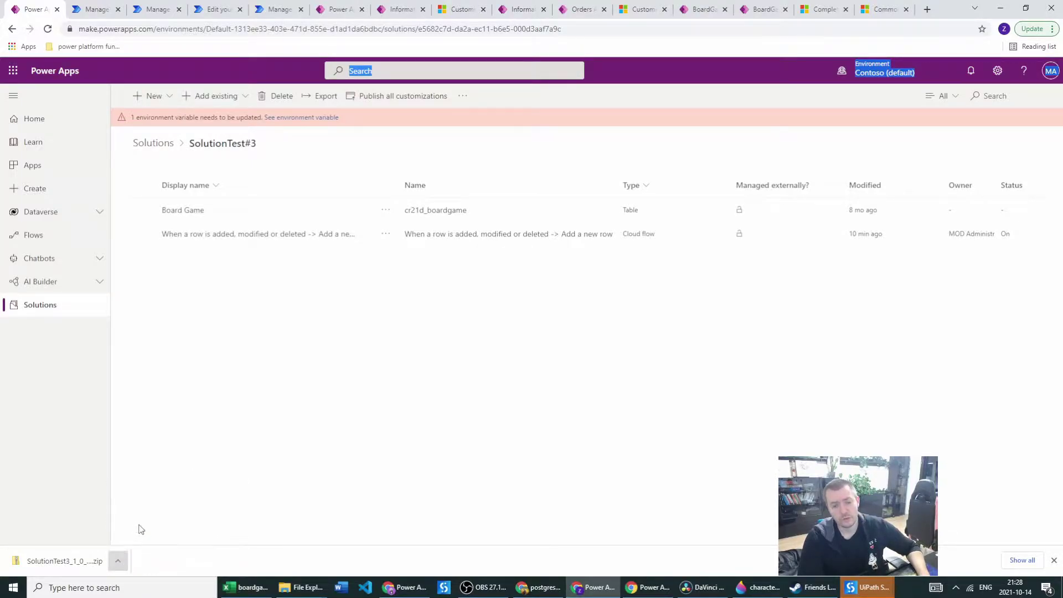
{"action": "double_click", "coordinate": [178, 239]}
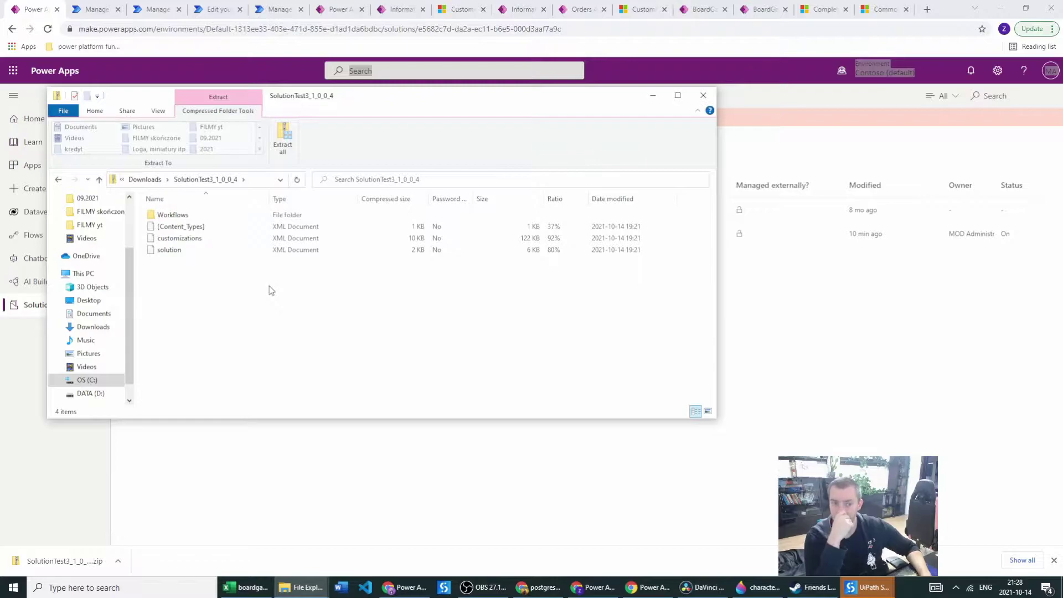
{"action": "left_click", "coordinate": [200, 254]}
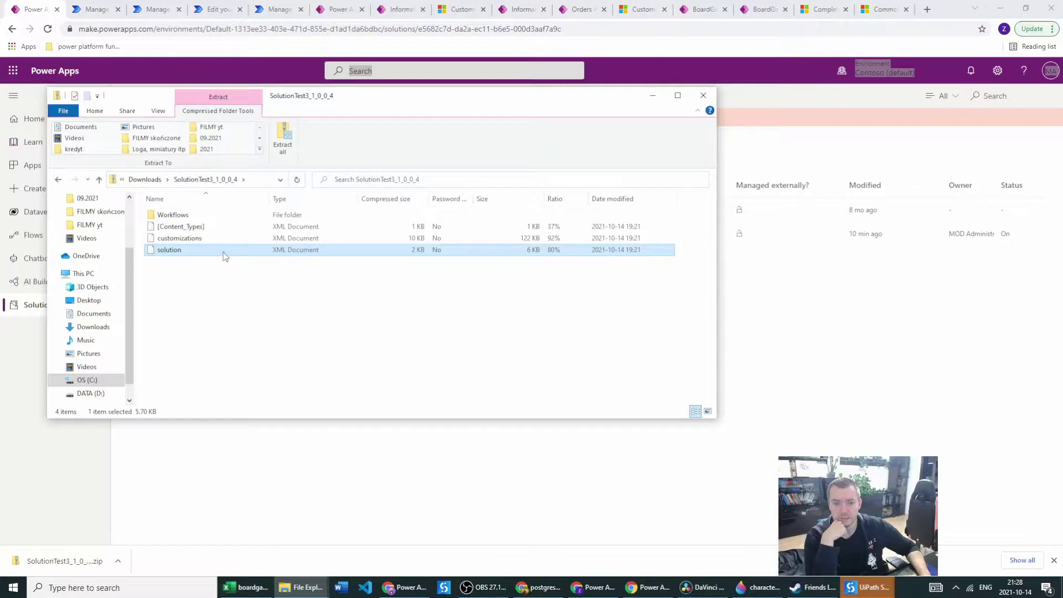
{"action": "double_click", "coordinate": [244, 250]}
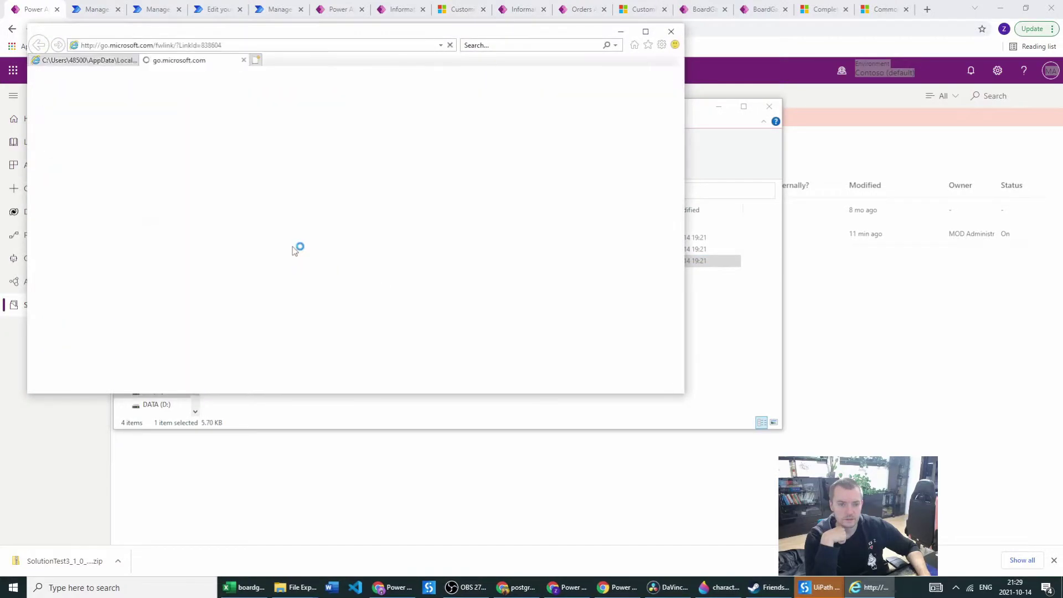
{"action": "left_click", "coordinate": [77, 60]}
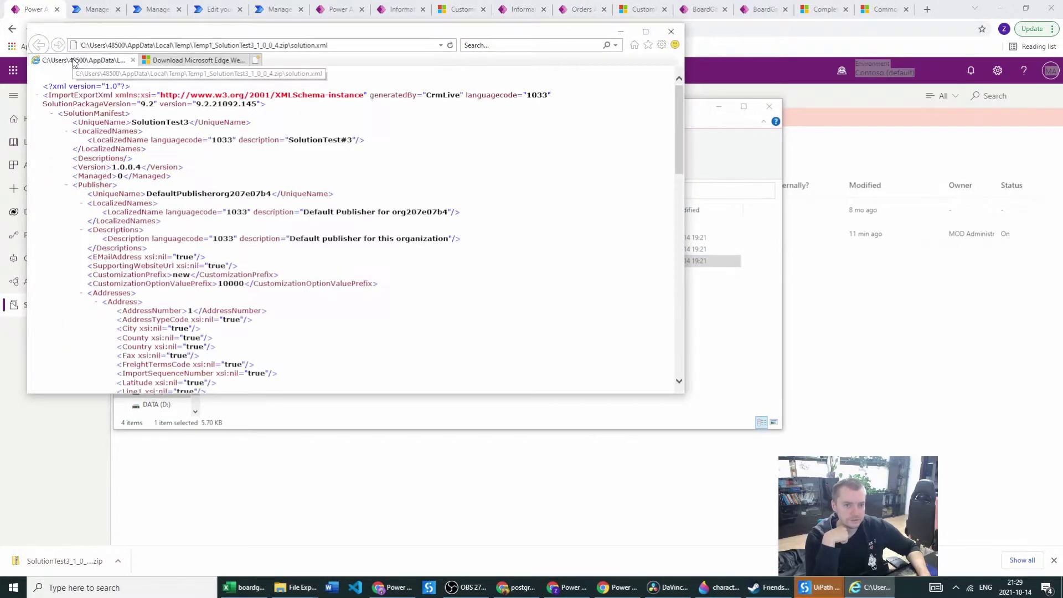
Examine the connection reference entries in the MissingDependencies section of solution.xml.
{"action": "scroll", "coordinate": [211, 195], "scroll_direction": "down", "scroll_amount": 1}
{"action": "scroll", "coordinate": [211, 195], "scroll_direction": "down", "scroll_amount": 5}
{"action": "scroll", "coordinate": [215, 192], "scroll_direction": "up", "scroll_amount": 7}
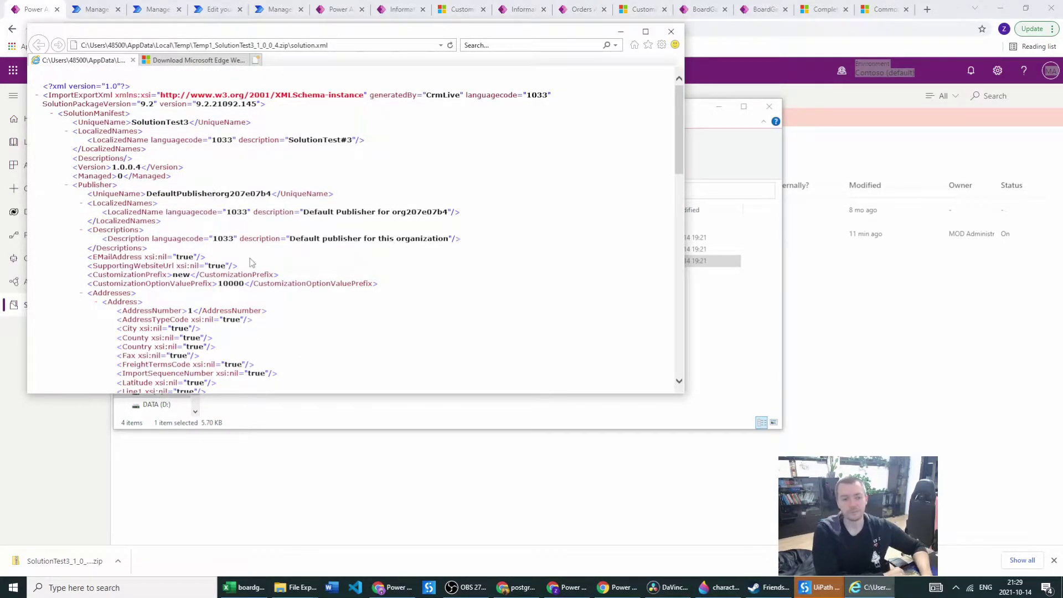
{"action": "scroll", "coordinate": [270, 203], "scroll_direction": "down", "scroll_amount": 15}
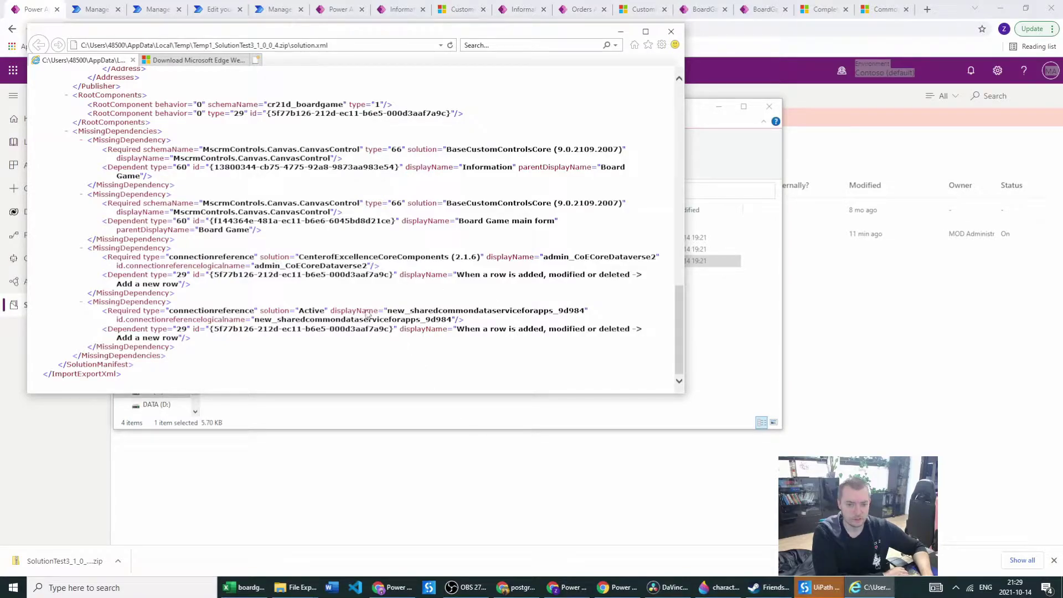
{"action": "double_click", "coordinate": [184, 258]}
{"action": "left_click", "coordinate": [201, 318]}
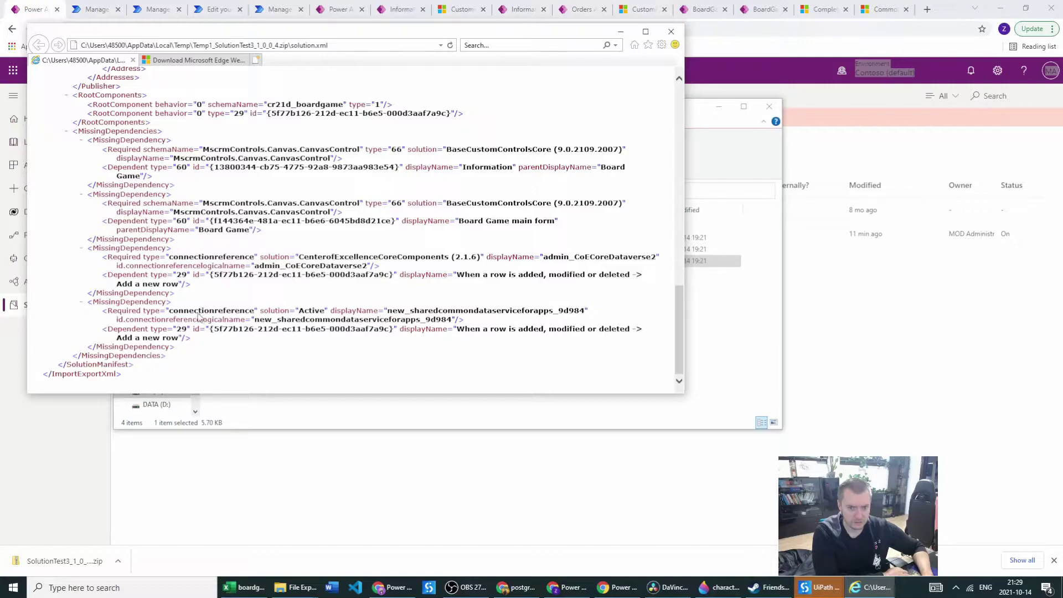
{"action": "left_click", "coordinate": [194, 311]}
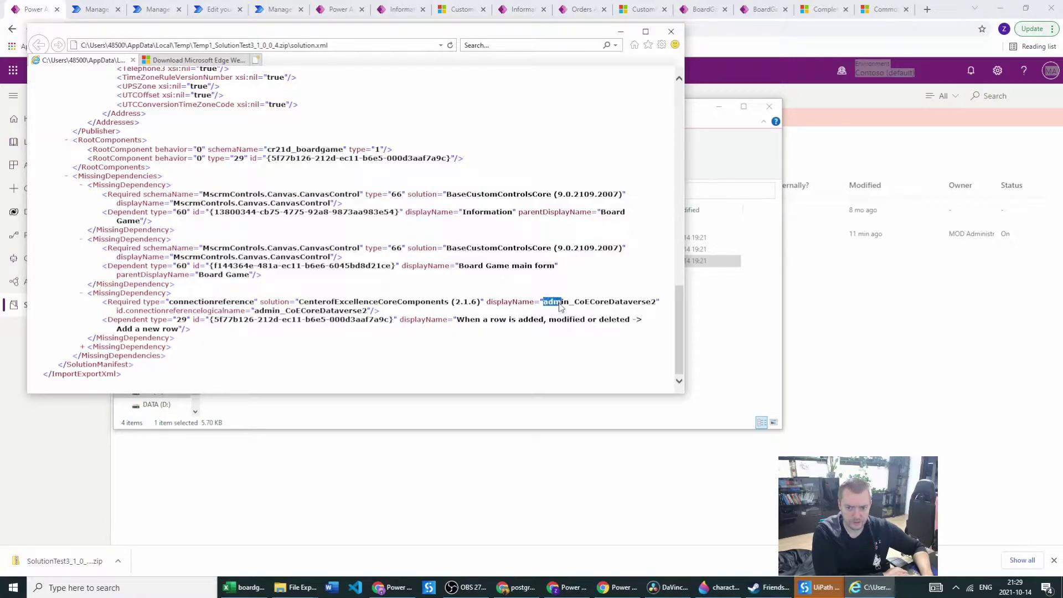
Examine the display name and logical name of the connection reference required from CenterofExcellenceCoreComponents in solution.xml.
{"action": "left_click_drag", "start_coordinate": [543, 304], "coordinate": [613, 309]}
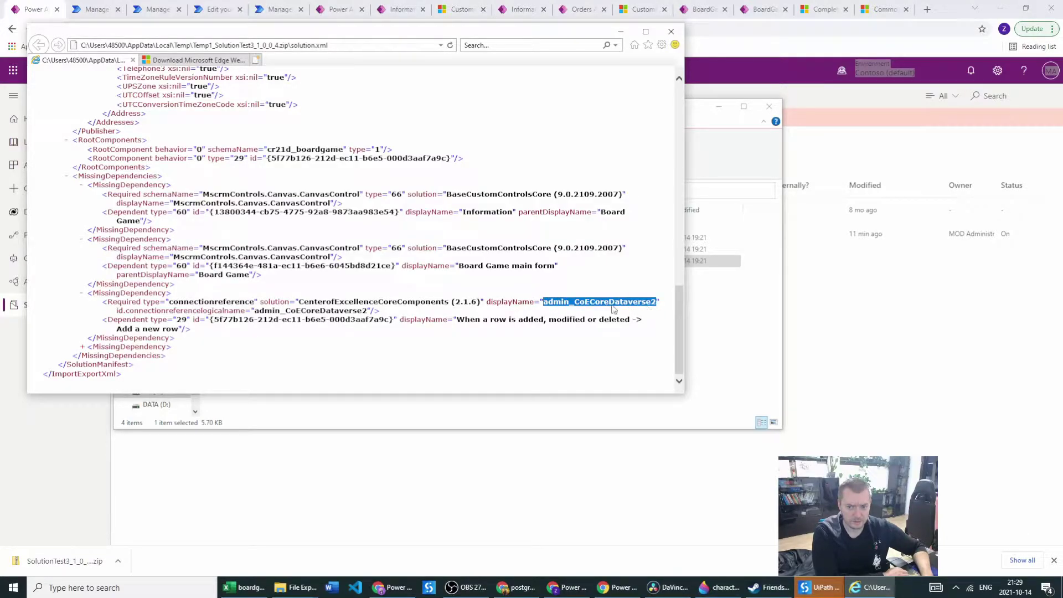
{"action": "left_click", "coordinate": [258, 315]}
{"action": "left_click_drag", "start_coordinate": [257, 315], "coordinate": [365, 315]}
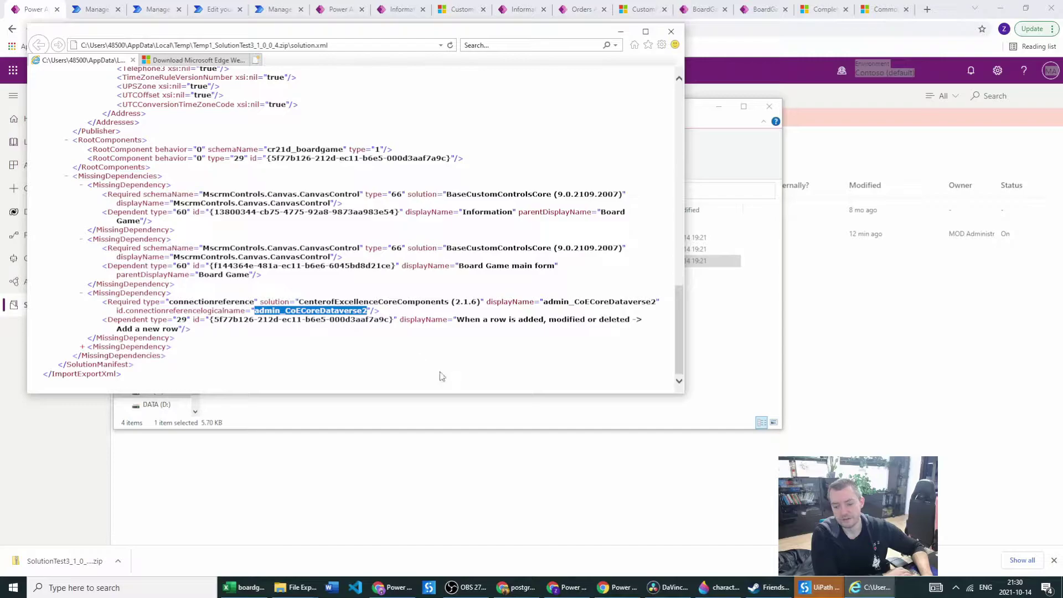
Switch to the target environment's browser window, try to import SolutionTest3_1_0_0_4.zip and bring up its missing dependencies.
{"action": "left_click", "coordinate": [617, 587]}
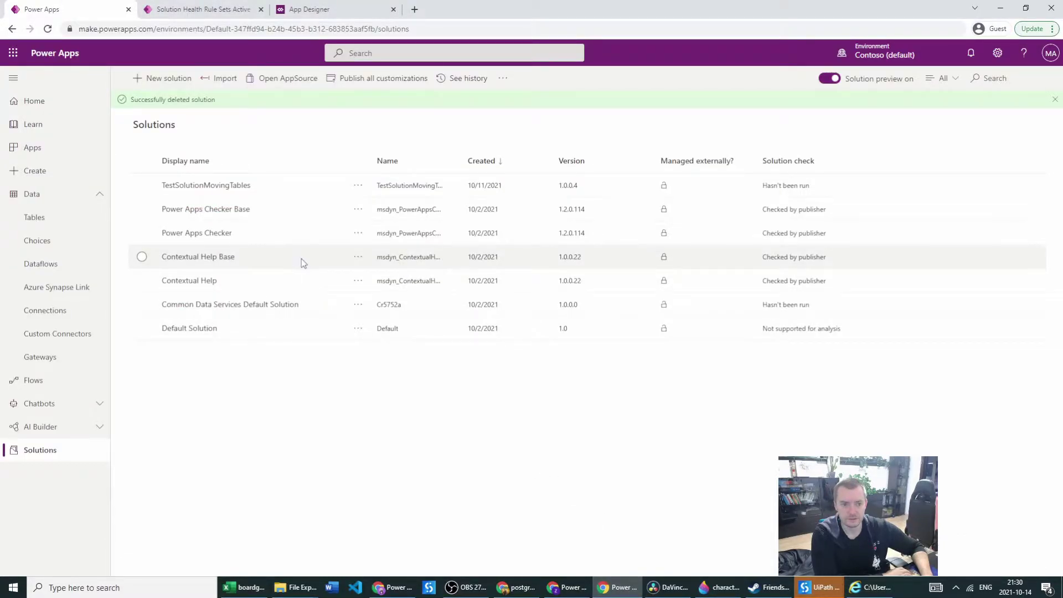
{"action": "left_click", "coordinate": [216, 76]}
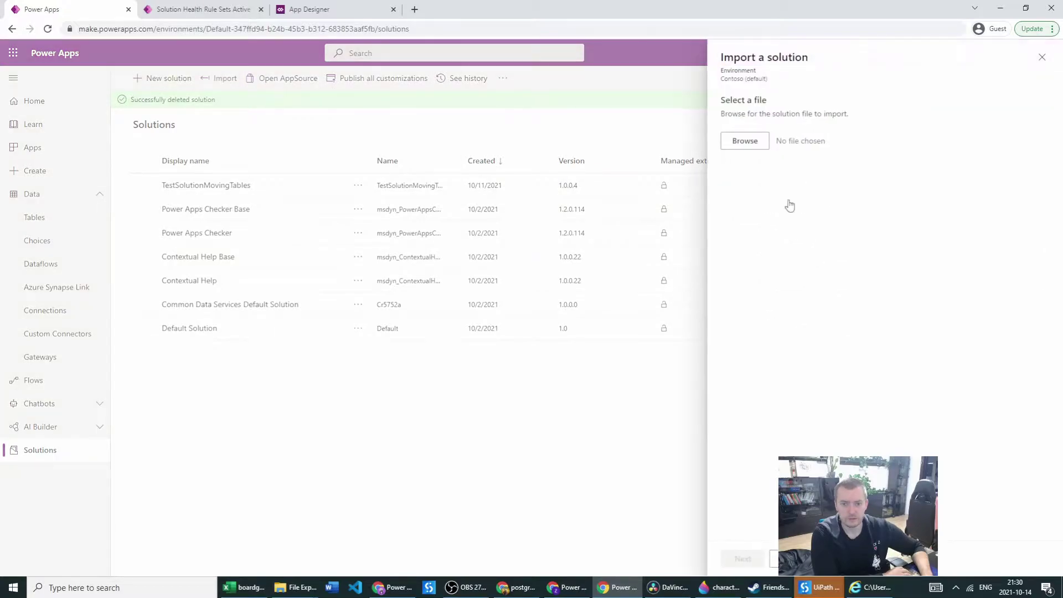
{"action": "left_click", "coordinate": [736, 145]}
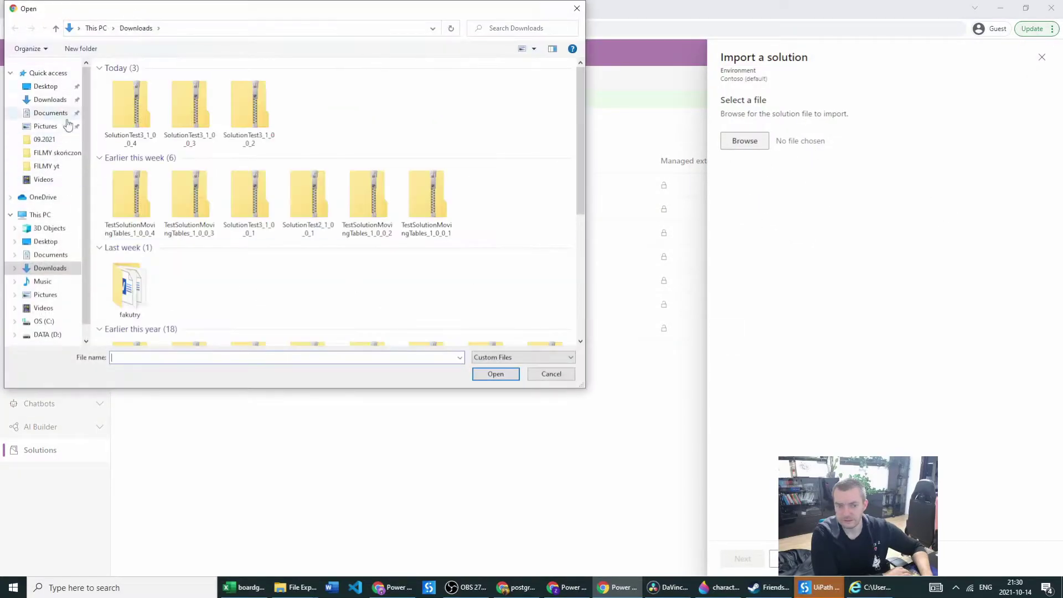
{"action": "double_click", "coordinate": [138, 106]}
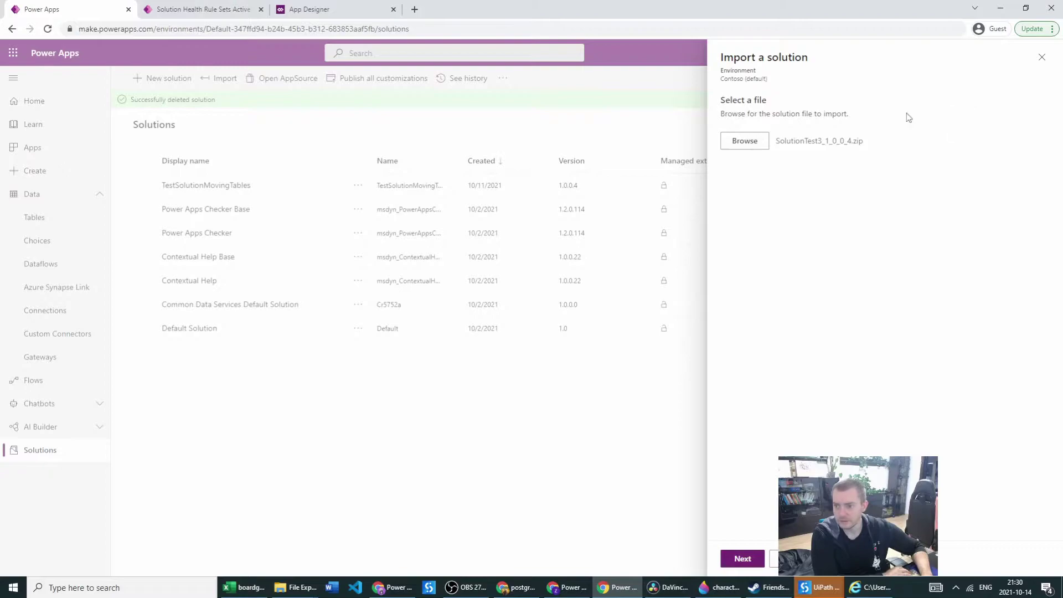
{"action": "left_click", "coordinate": [741, 555]}
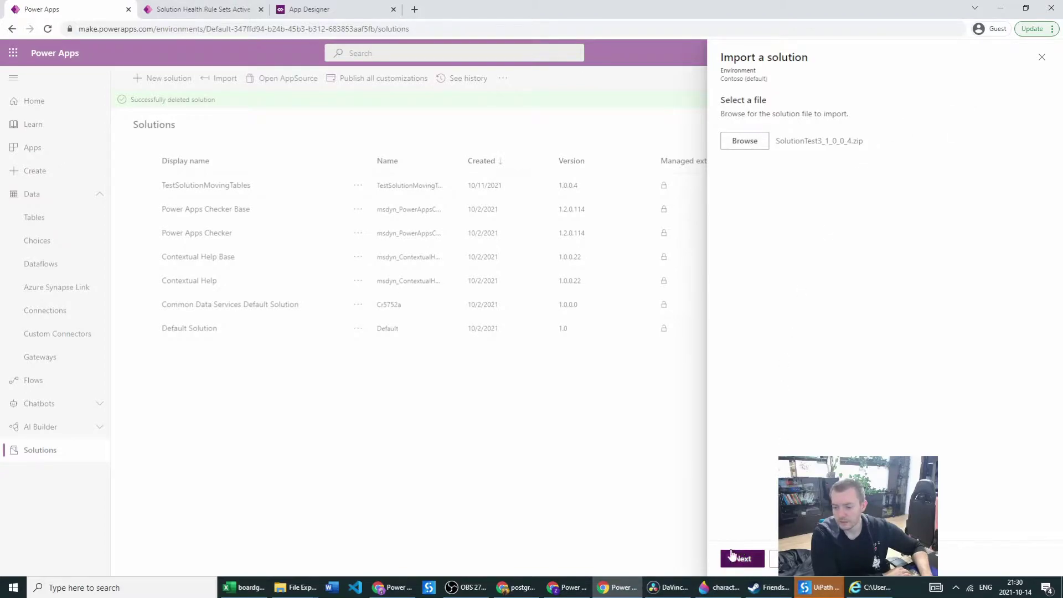
{"action": "left_click", "coordinate": [1031, 96]}
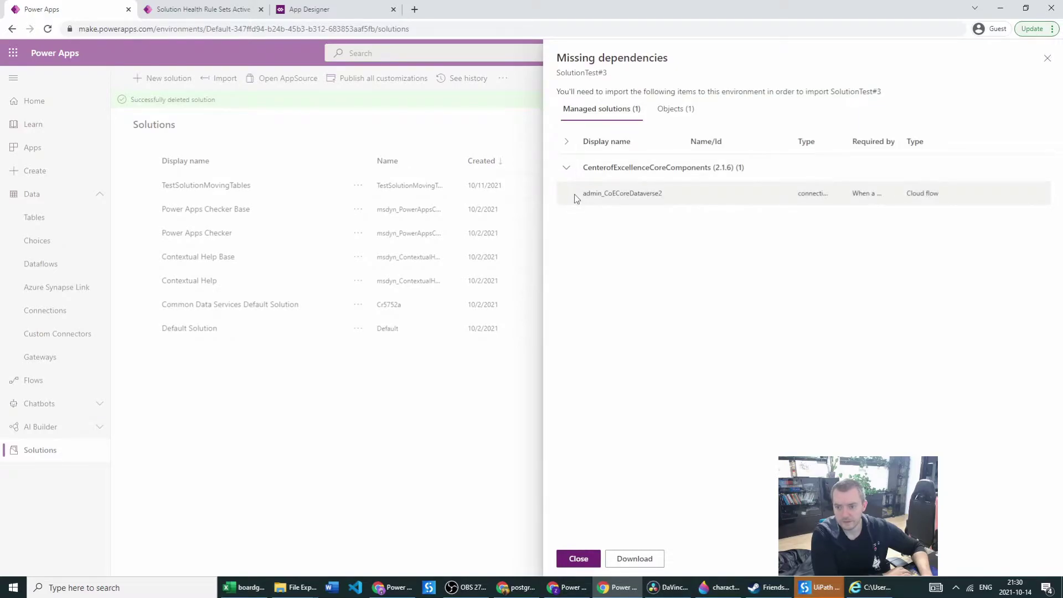
Examine the full display name of the missing connection reference under CenterofExcellenceCoreComponents.
{"action": "double_click", "coordinate": [595, 193]}
{"action": "left_click_drag", "start_coordinate": [682, 141], "coordinate": [722, 141]}
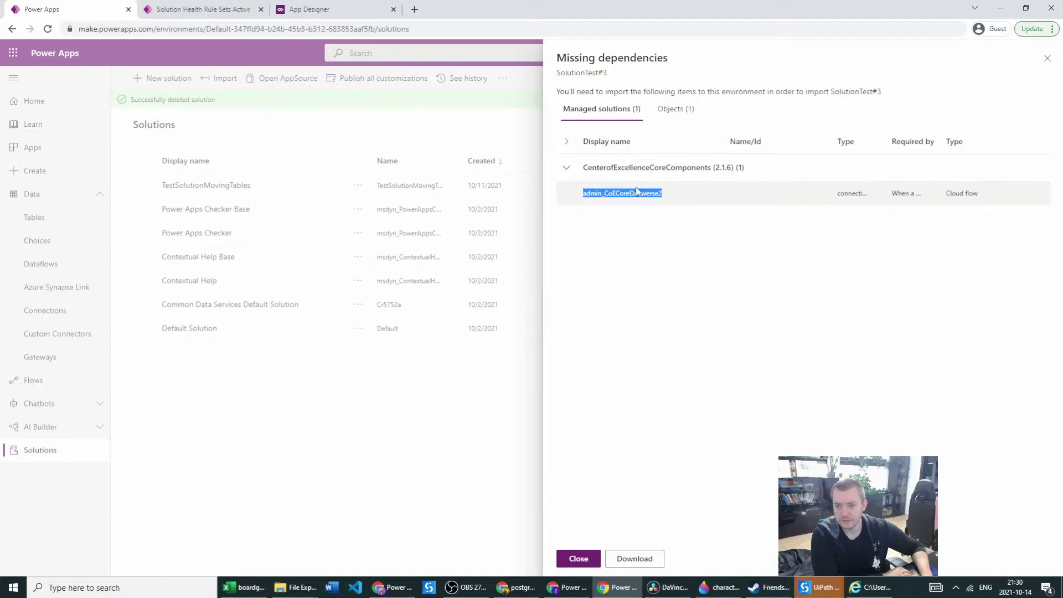
{"action": "left_click", "coordinate": [595, 213]}
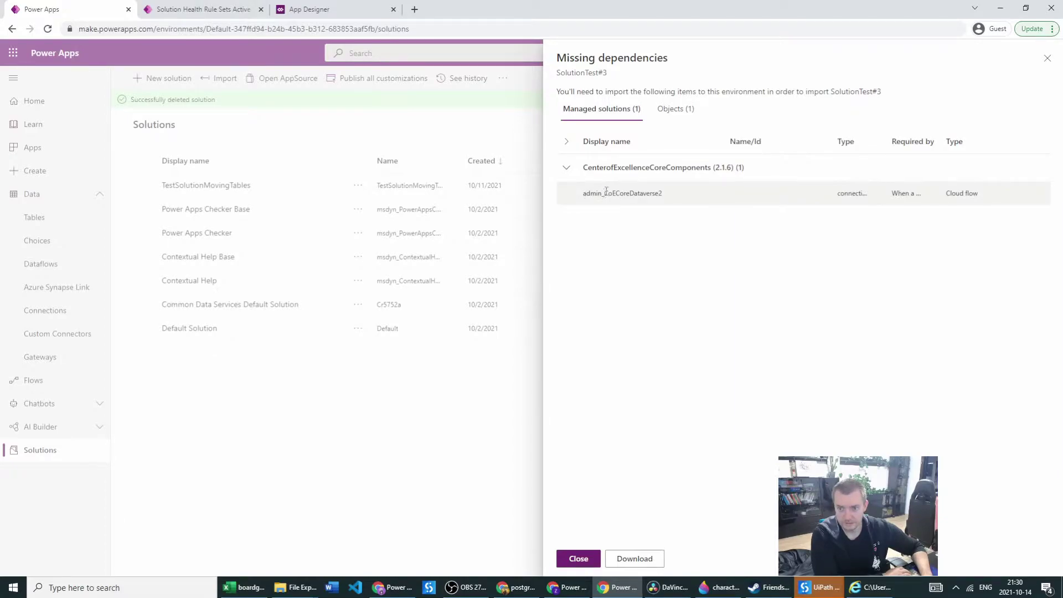
Examine the full name, type and requiring component of the dependency listed under missing Objects, then abandon the import.
{"action": "left_click", "coordinate": [662, 119]}
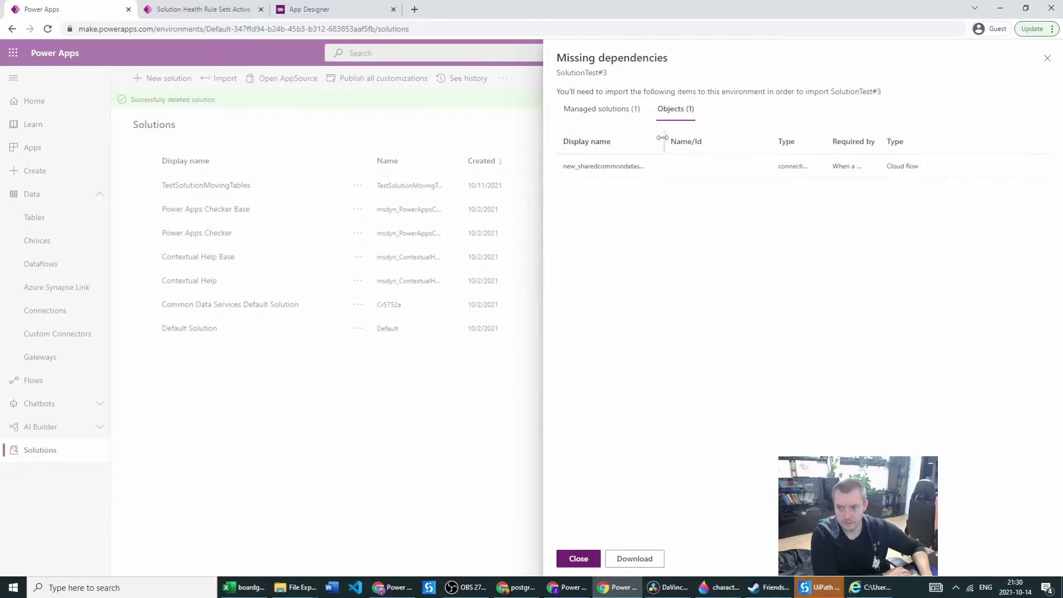
{"action": "left_click_drag", "start_coordinate": [662, 138], "coordinate": [726, 146]}
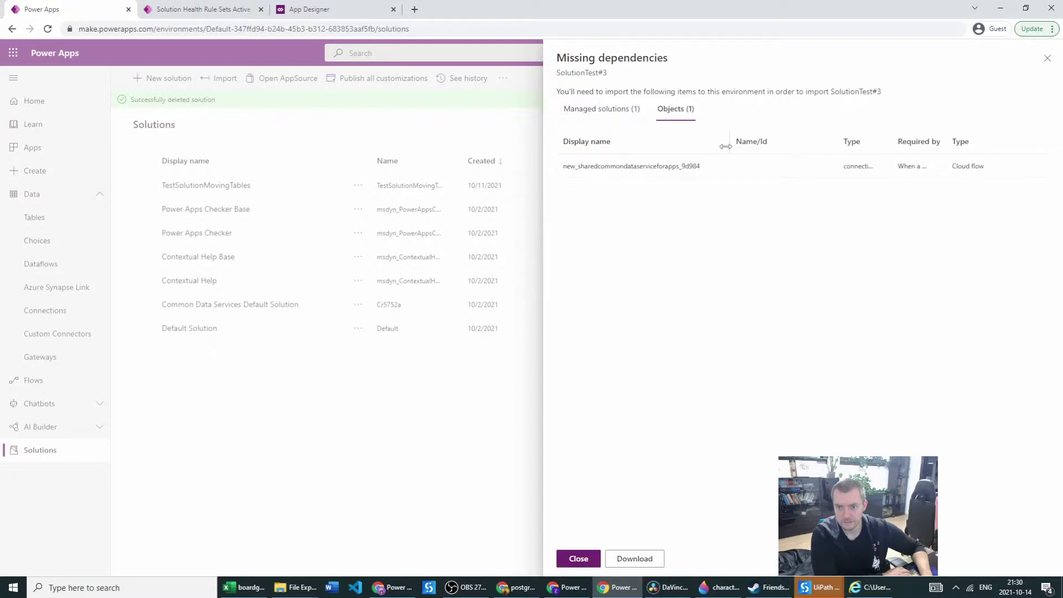
{"action": "left_click_drag", "start_coordinate": [682, 166], "coordinate": [814, 170]}
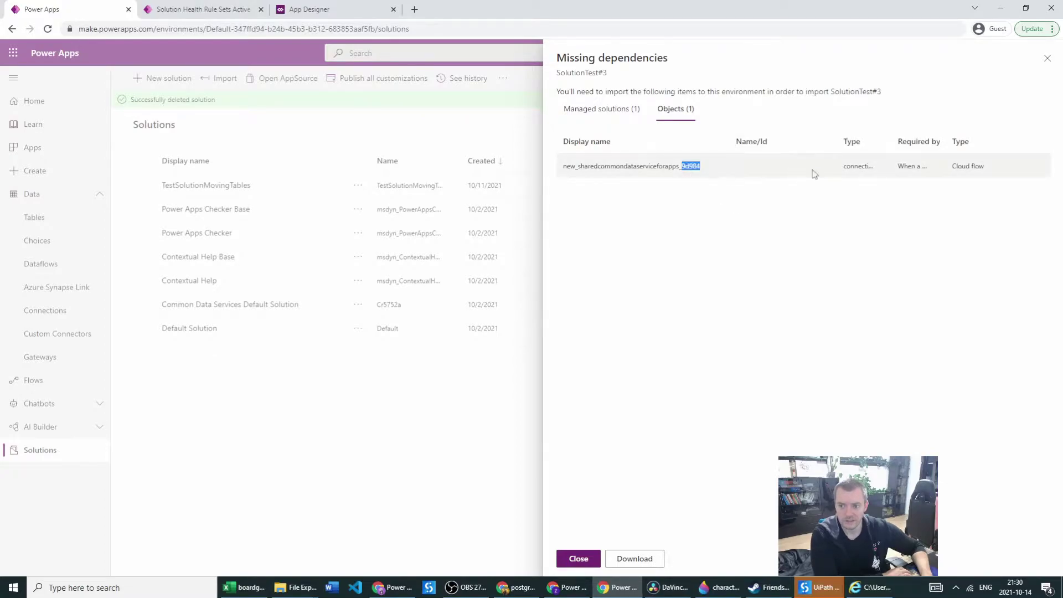
{"action": "left_click_drag", "start_coordinate": [890, 142], "coordinate": [999, 141]}
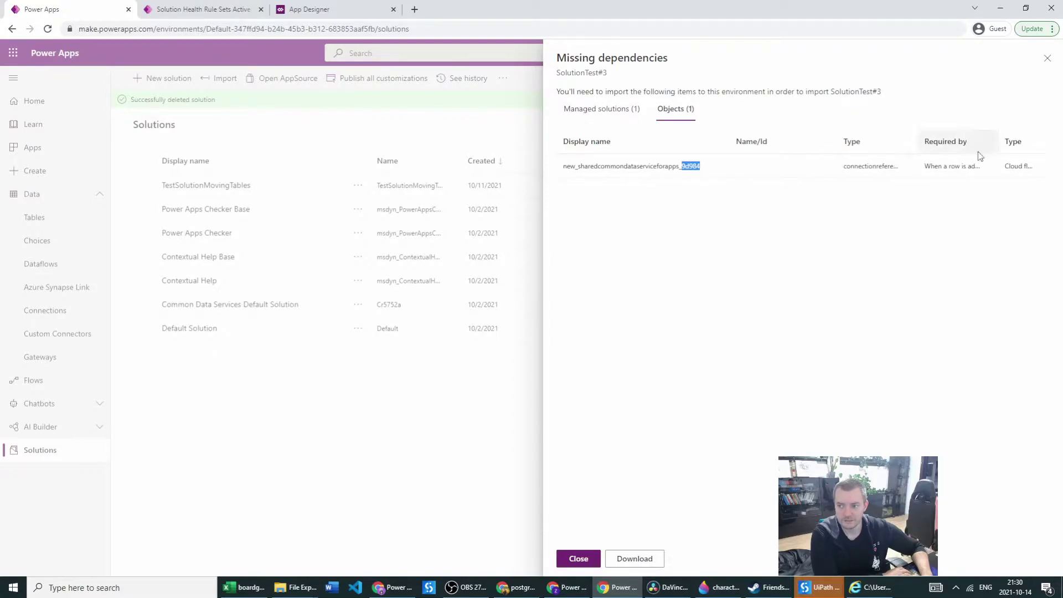
{"action": "left_click_drag", "start_coordinate": [729, 143], "coordinate": [760, 142]}
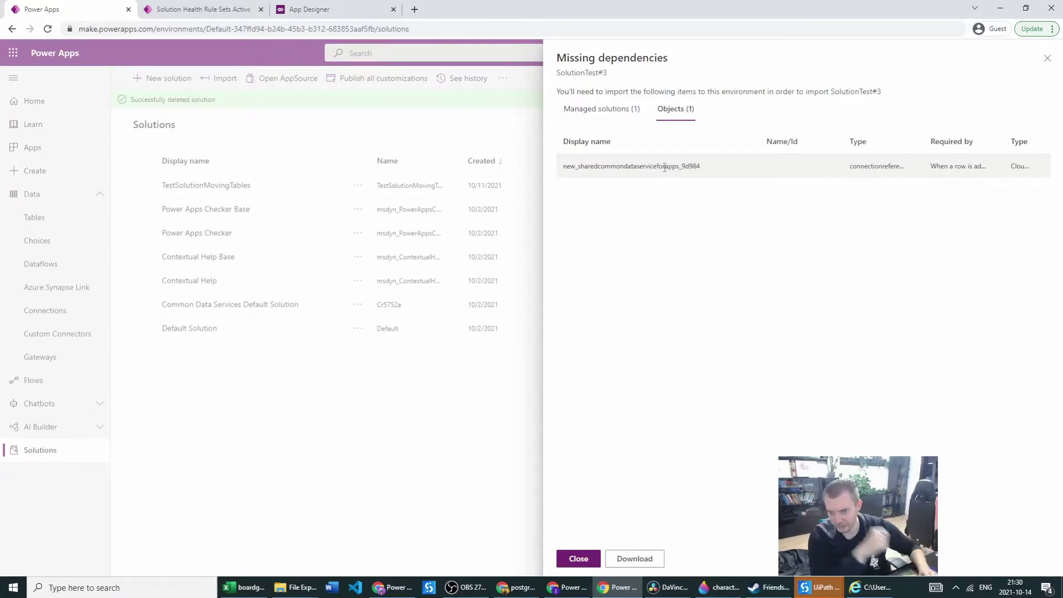
{"action": "left_click_drag", "start_coordinate": [702, 169], "coordinate": [551, 173]}
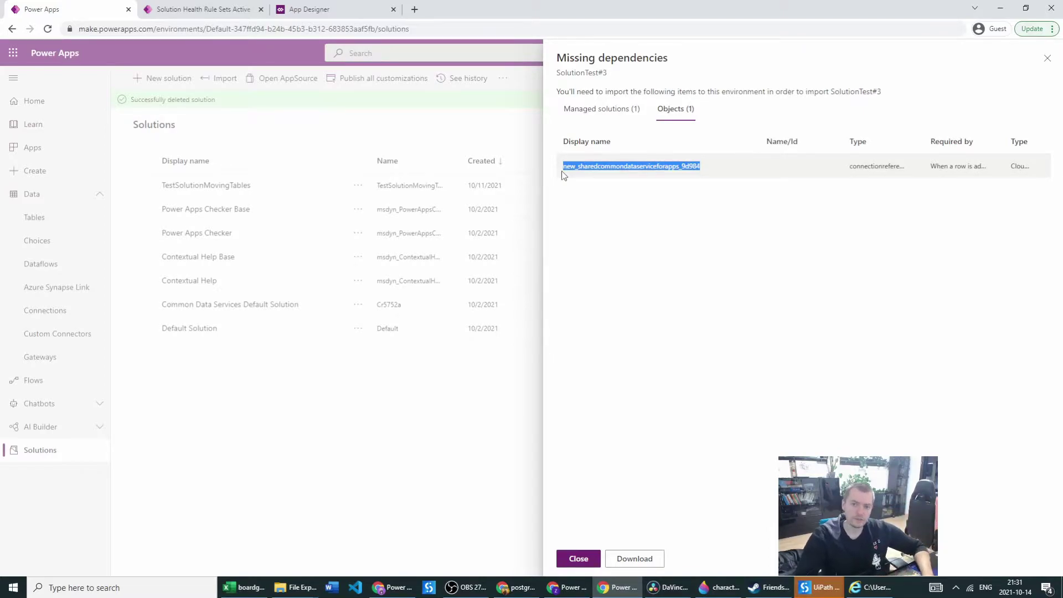
{"action": "left_click", "coordinate": [402, 386]}
{"action": "left_click", "coordinate": [380, 413]}
{"action": "left_click", "coordinate": [596, 403]}
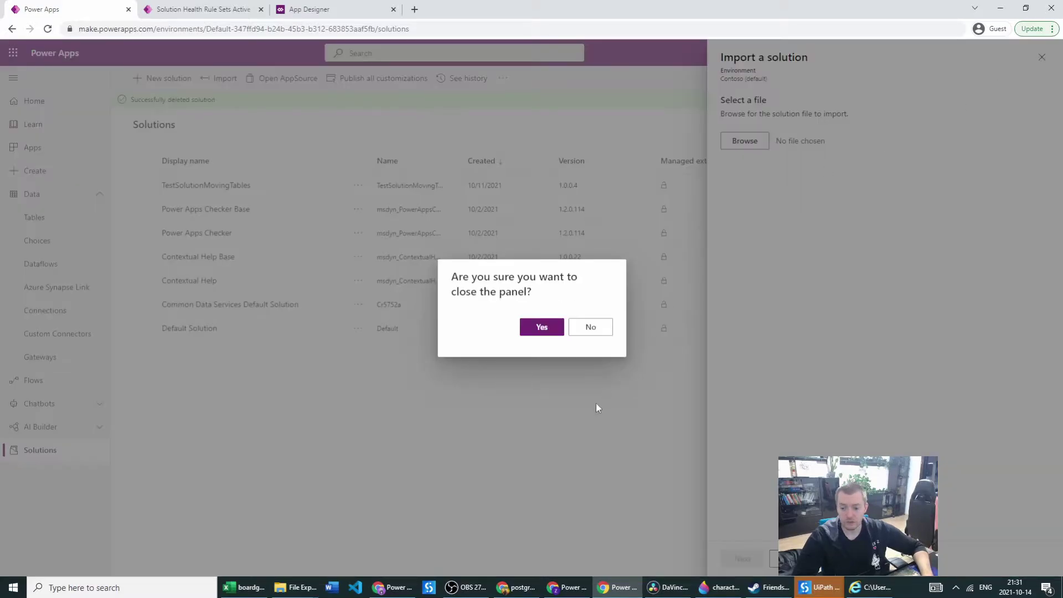
{"action": "left_click", "coordinate": [531, 328]}
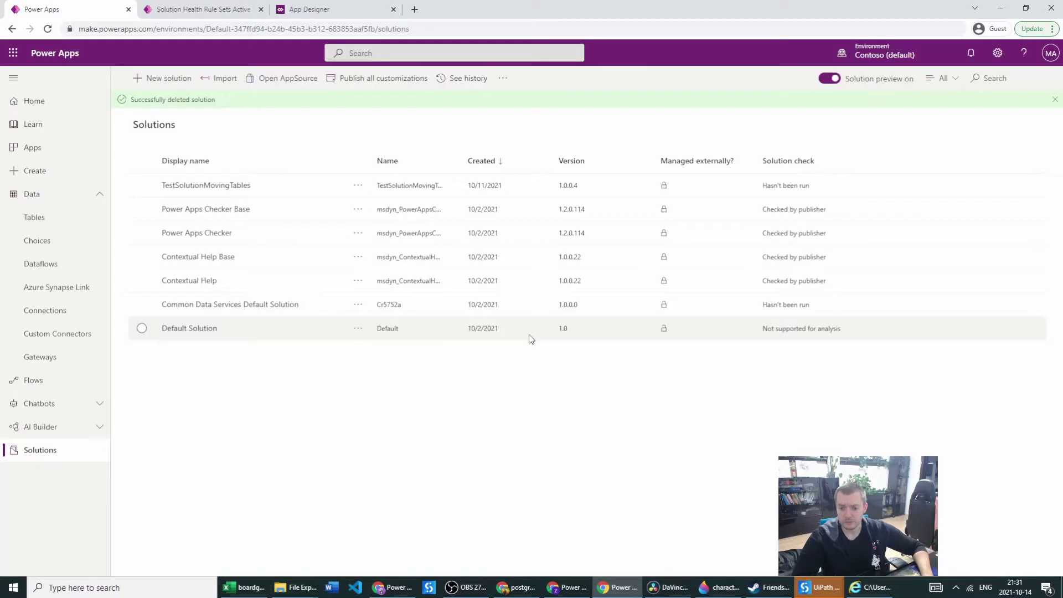
Return to the source environment's browser window and add the required components of the "When a row is added, modified or deleted" cloud flow to SolutionTest#3.
{"action": "left_click", "coordinate": [567, 587]}
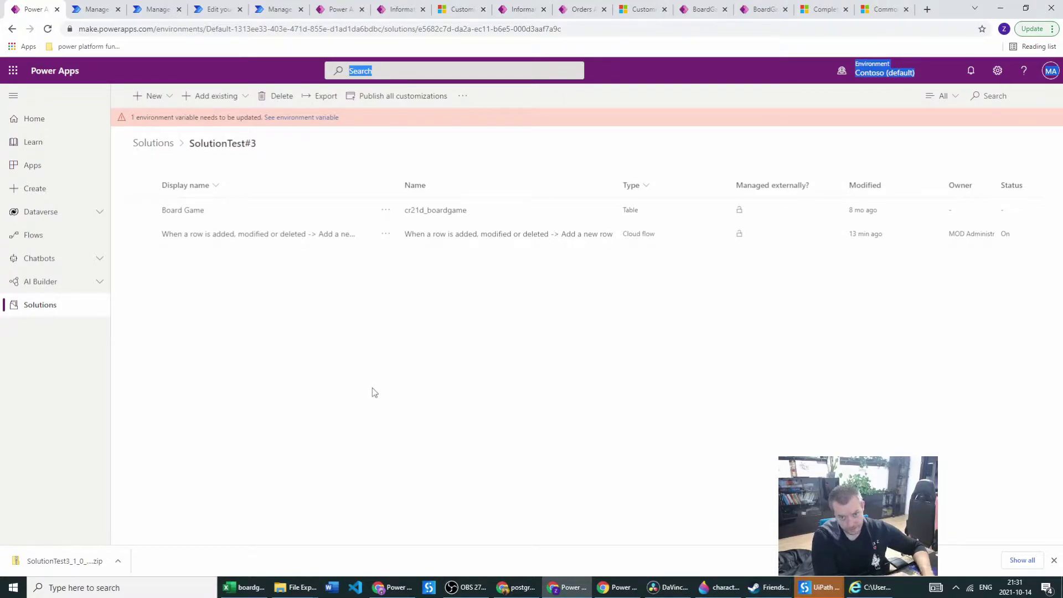
{"action": "left_click", "coordinate": [386, 234]}
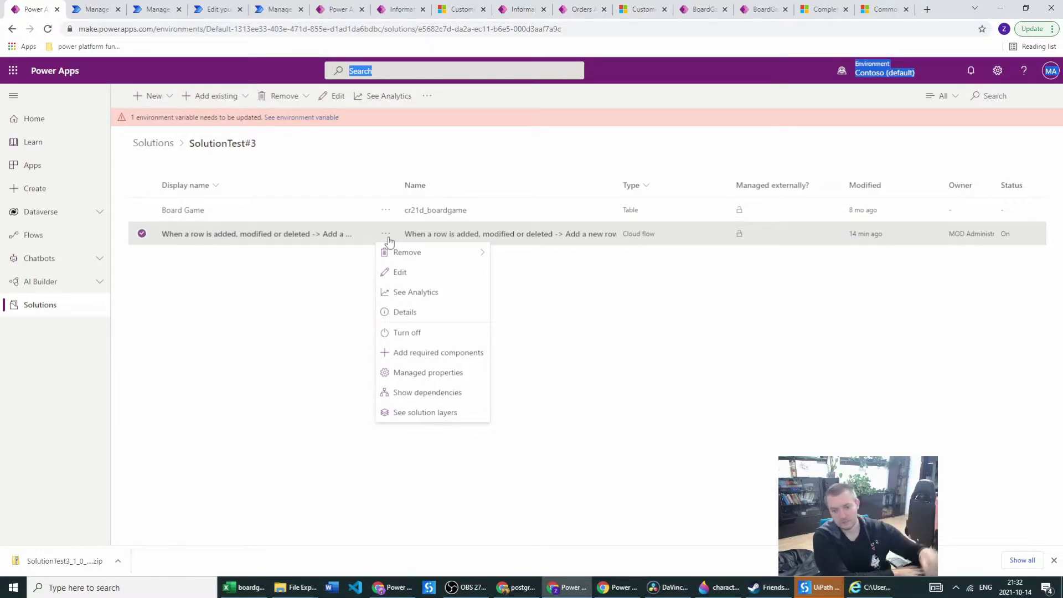
{"action": "left_click", "coordinate": [425, 355]}
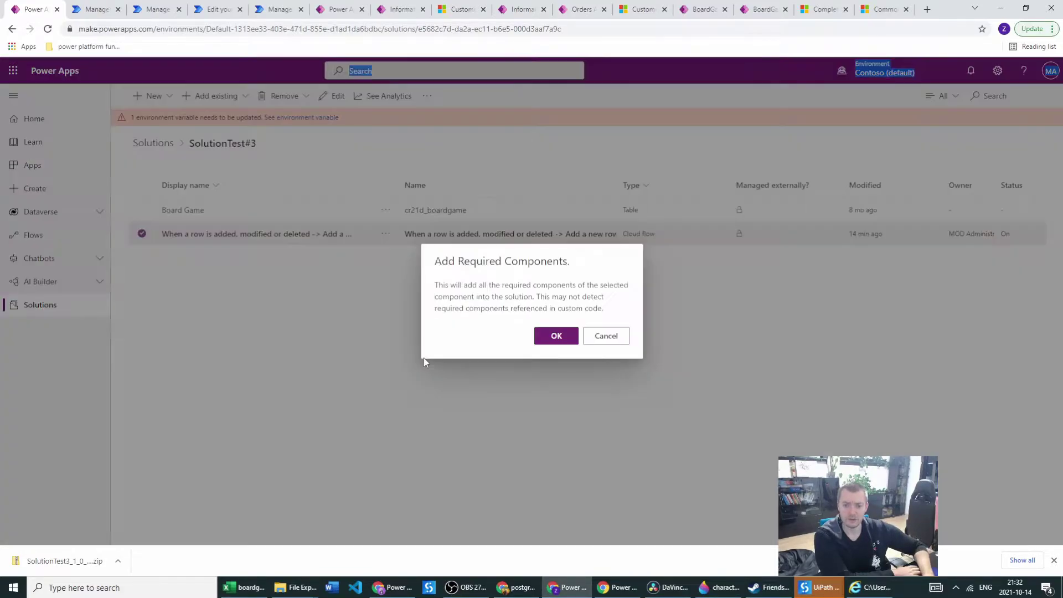
{"action": "left_click", "coordinate": [556, 340]}
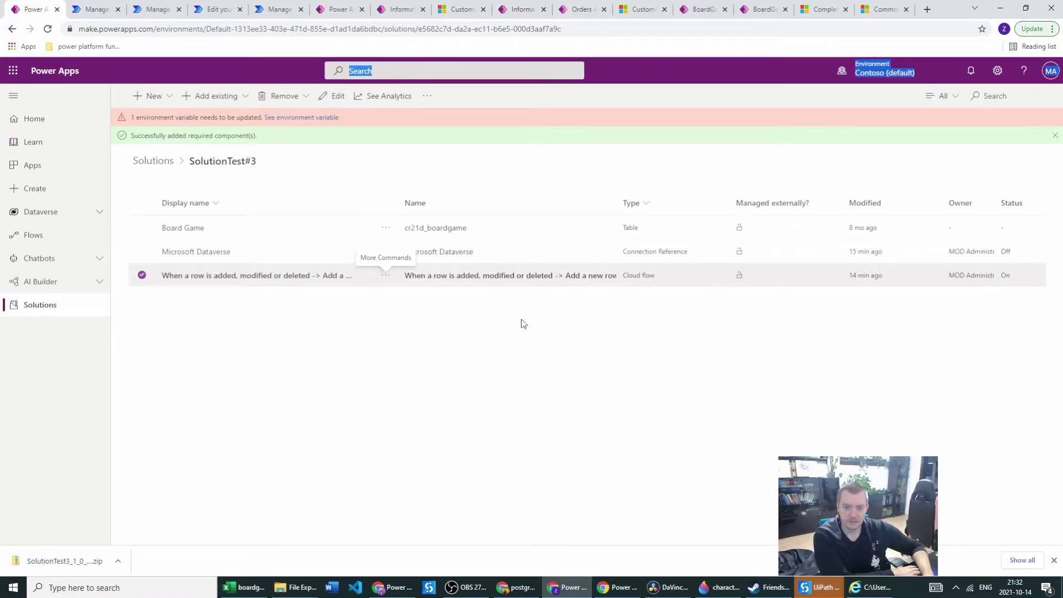
Check the Microsoft Dataverse connection reference in SolutionTest#3 and bring up the cloud flow's available commands.
{"action": "left_click", "coordinate": [406, 327]}
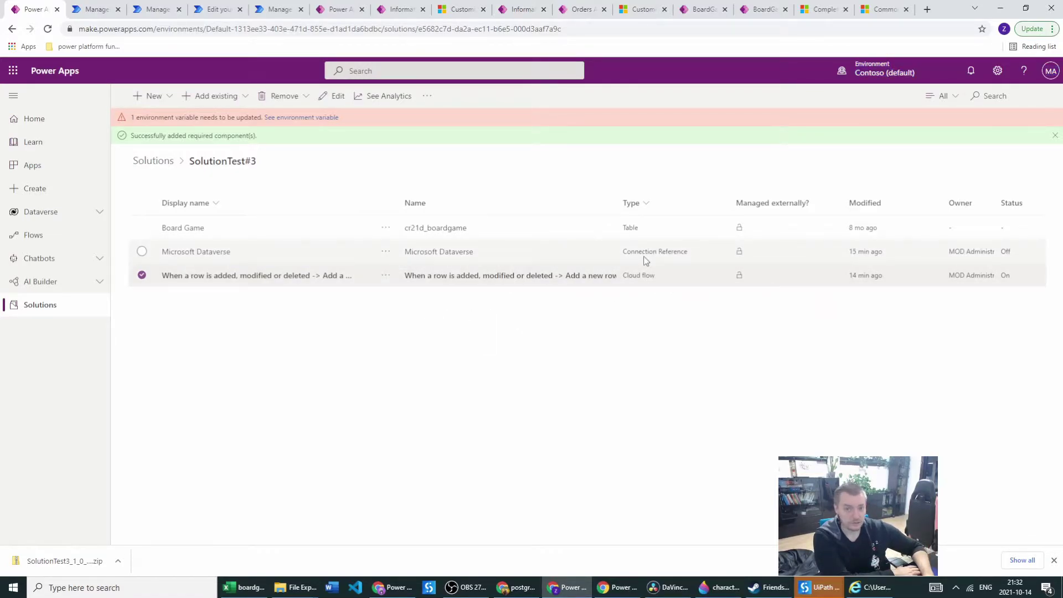
{"action": "left_click", "coordinate": [607, 251]}
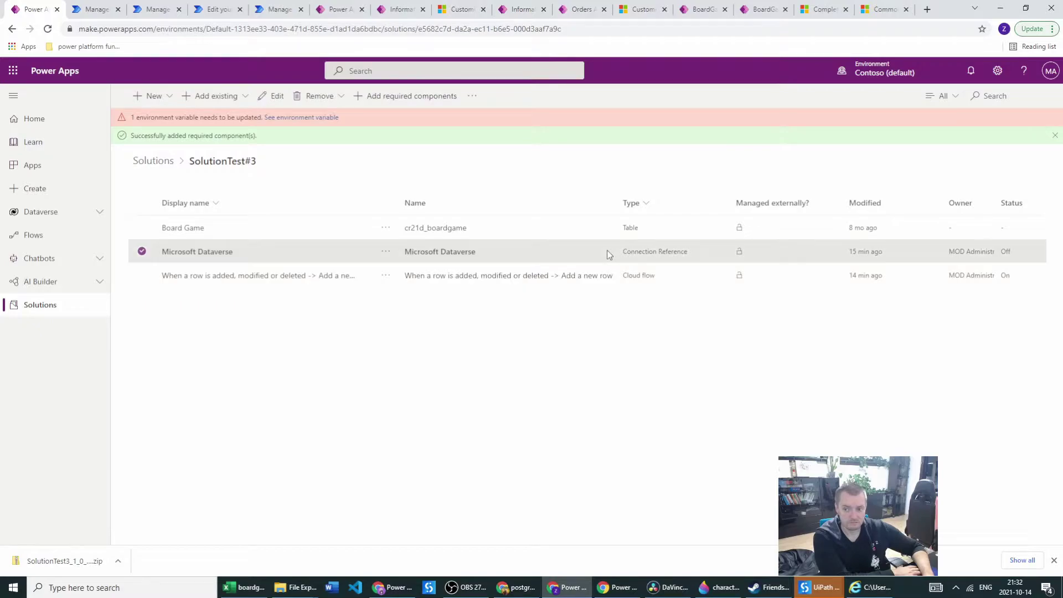
{"action": "left_click", "coordinate": [385, 275]}
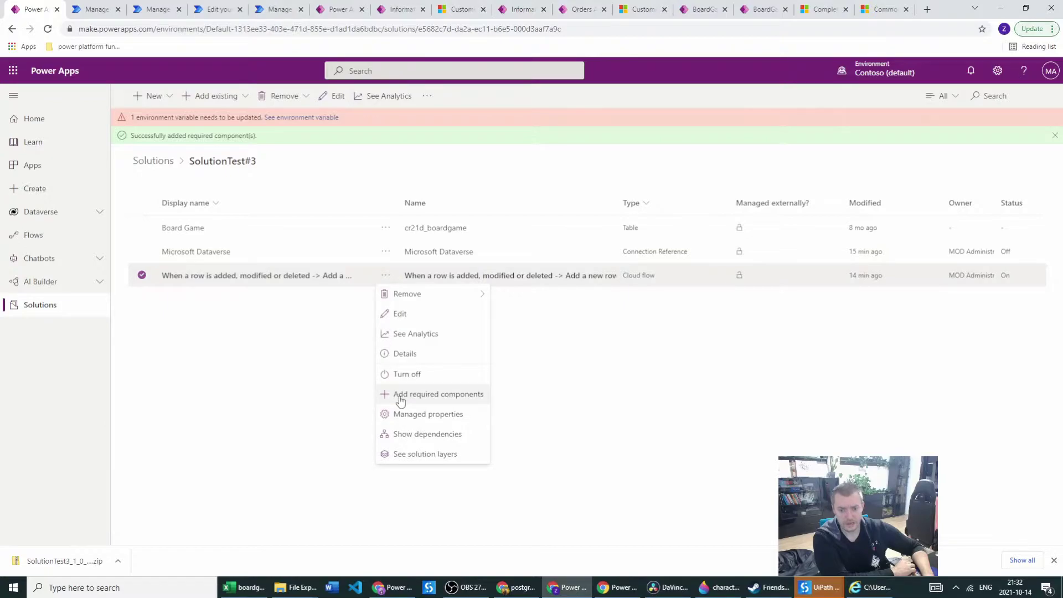
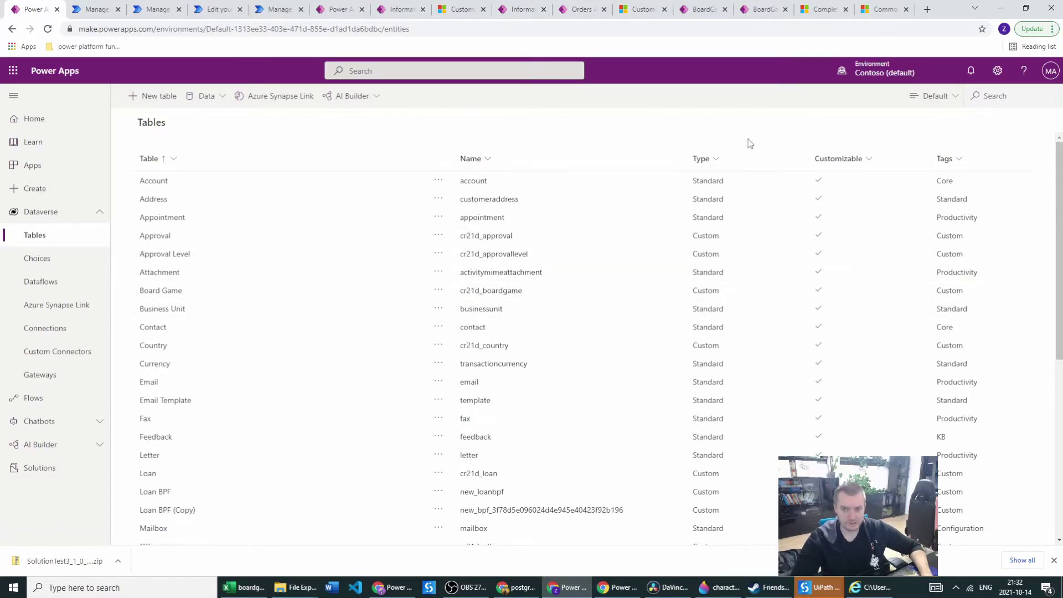
Show all Dataverse tables in the environment and open the Connection Reference table.
{"action": "left_click", "coordinate": [952, 102]}
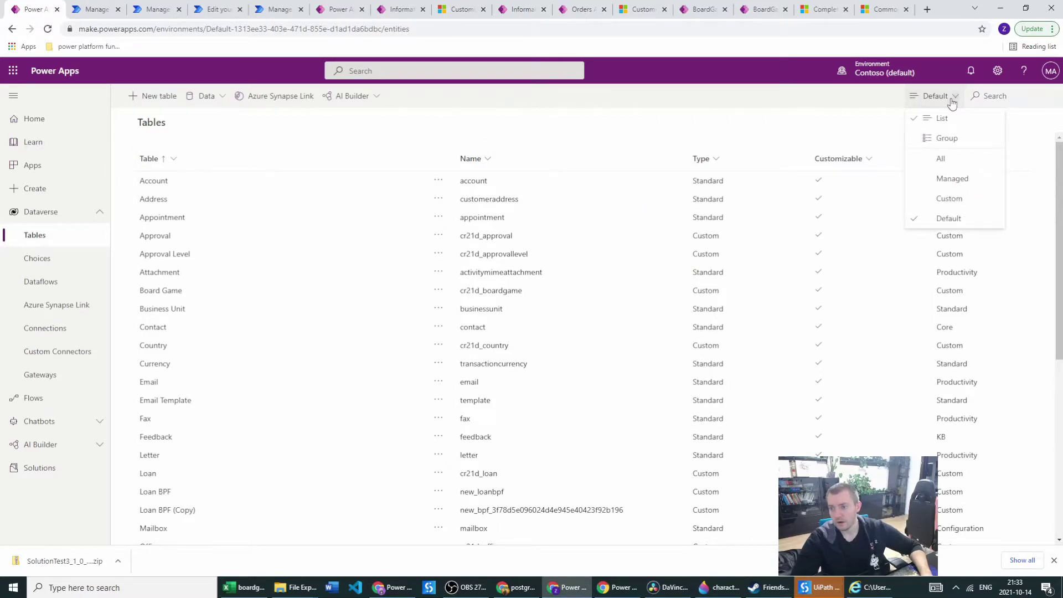
{"action": "left_click", "coordinate": [941, 159]}
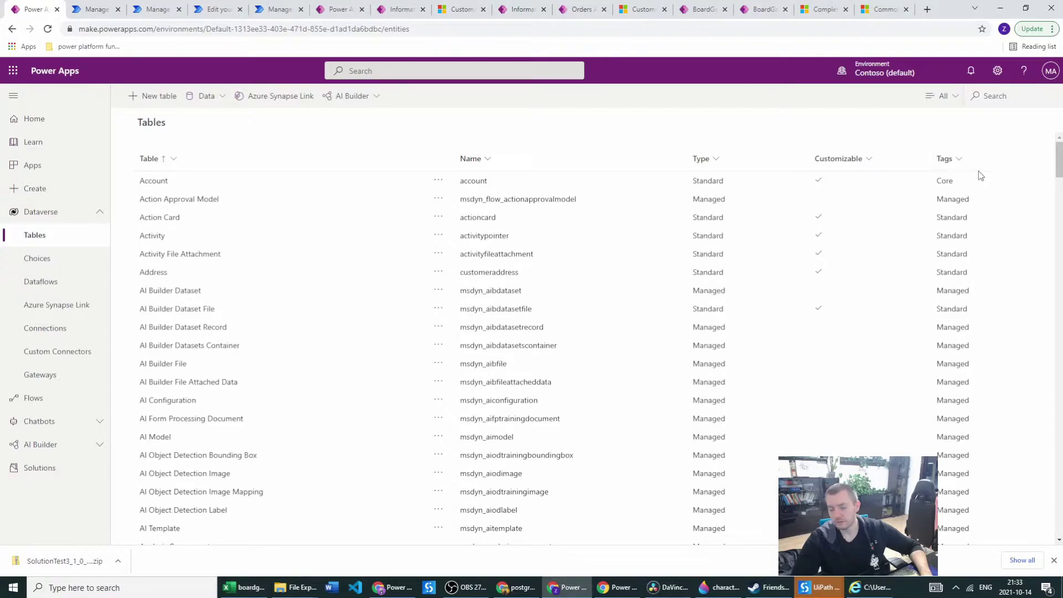
{"action": "scroll", "coordinate": [327, 257], "scroll_direction": "down", "scroll_amount": 15}
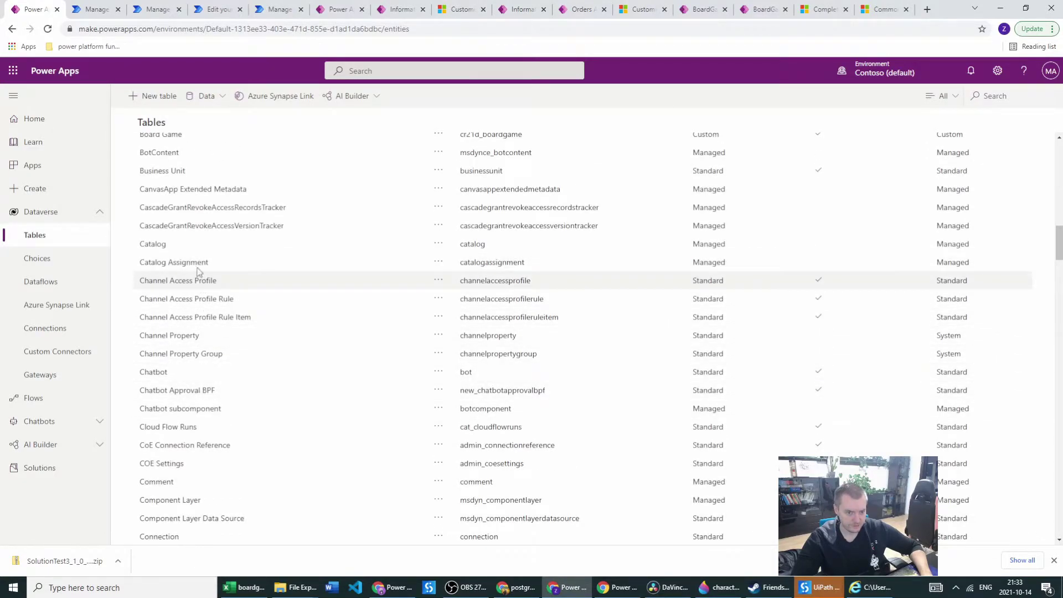
{"action": "scroll", "coordinate": [198, 271], "scroll_direction": "down", "scroll_amount": 5}
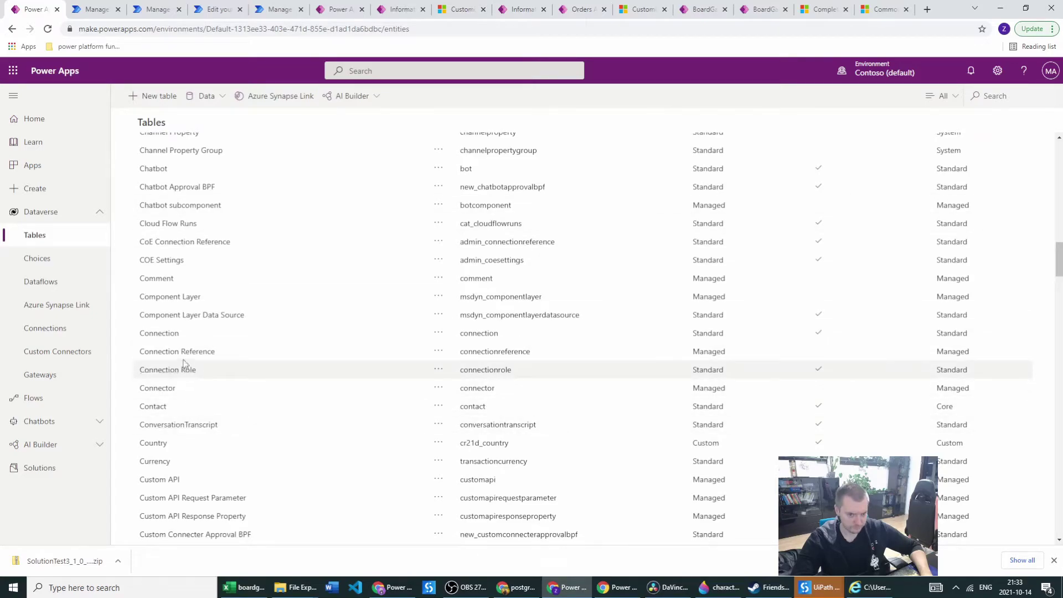
{"action": "left_click", "coordinate": [178, 355]}
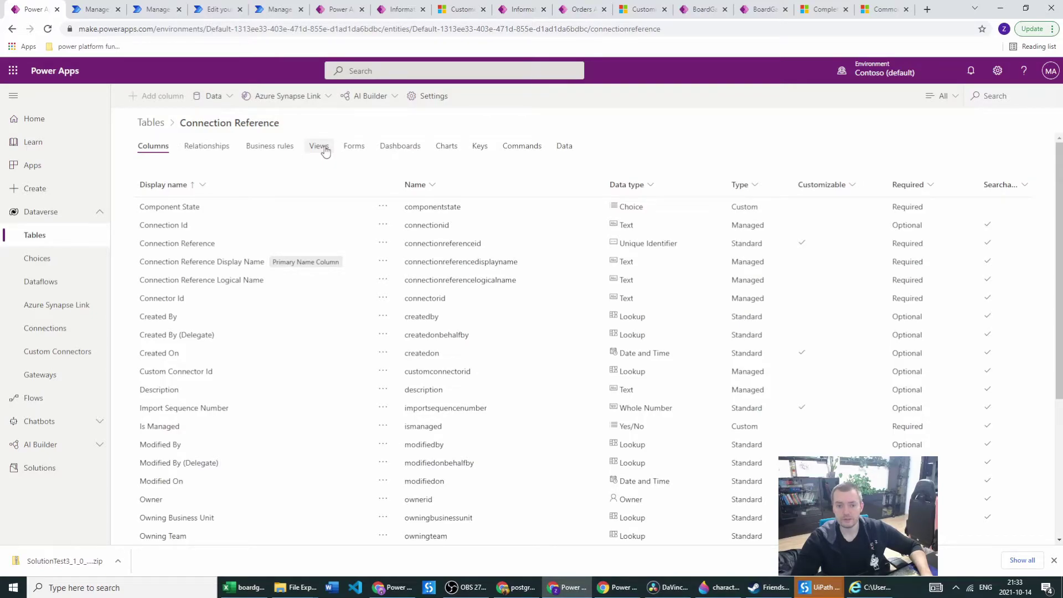
Open the Connection Reference table's Active Connection References view and read the notice about editing it.
{"action": "left_click", "coordinate": [325, 147]}
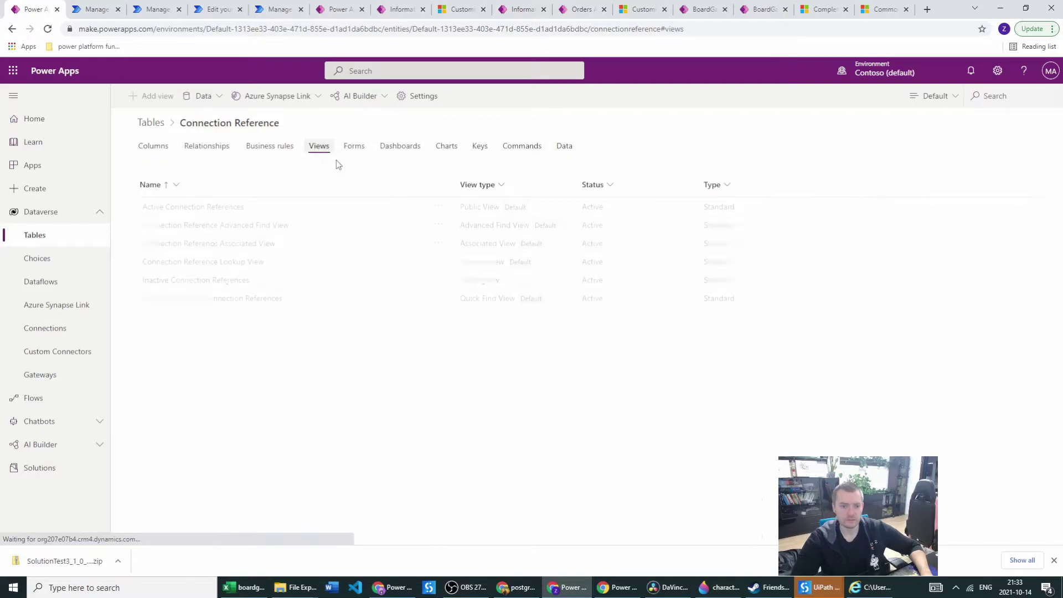
{"action": "left_click", "coordinate": [438, 206]}
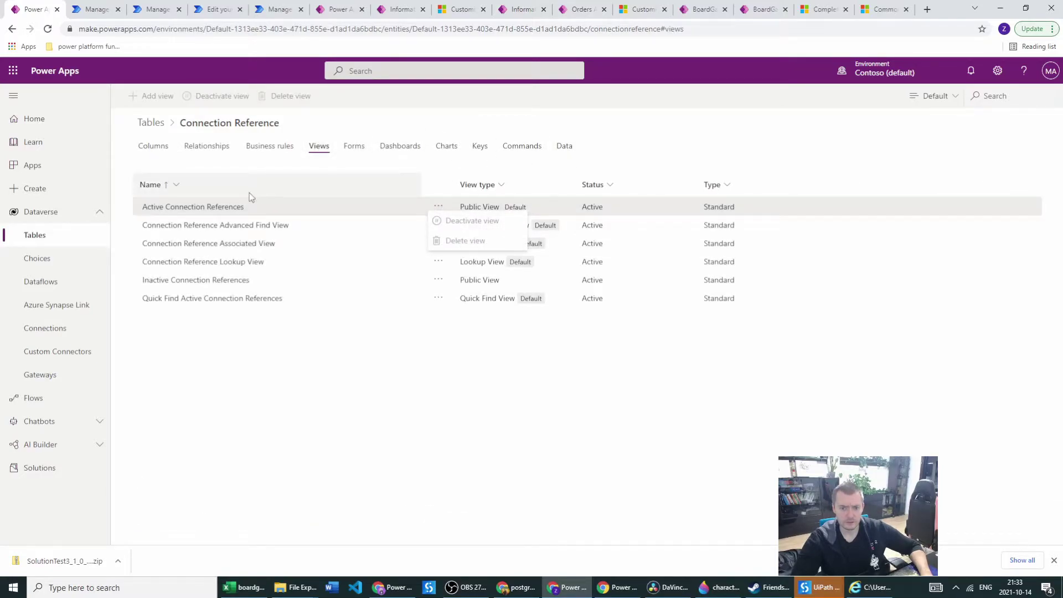
{"action": "left_click", "coordinate": [210, 206]}
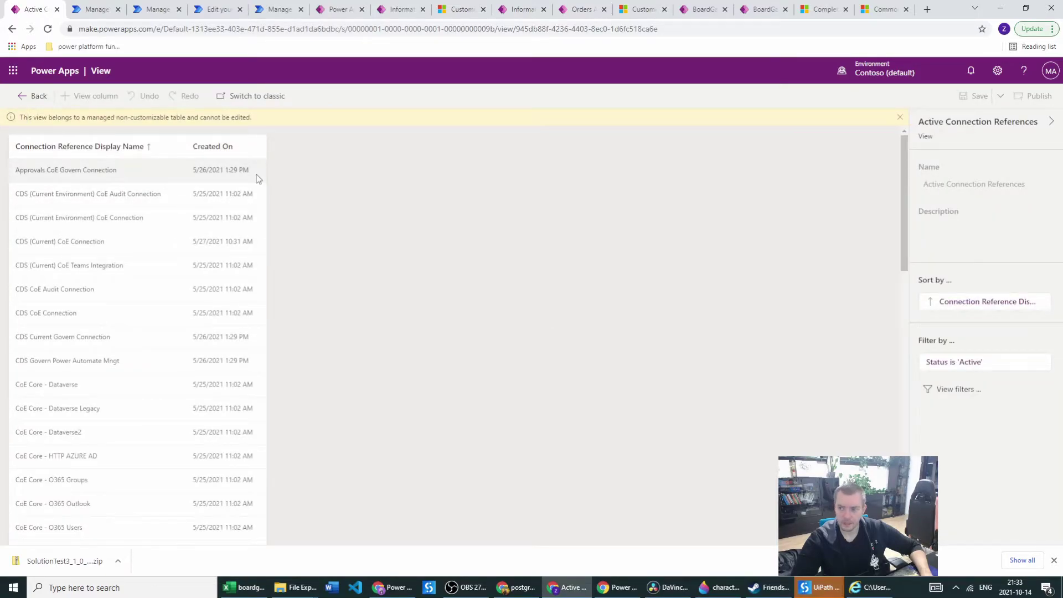
{"action": "left_click_drag", "start_coordinate": [263, 117], "coordinate": [22, 117]}
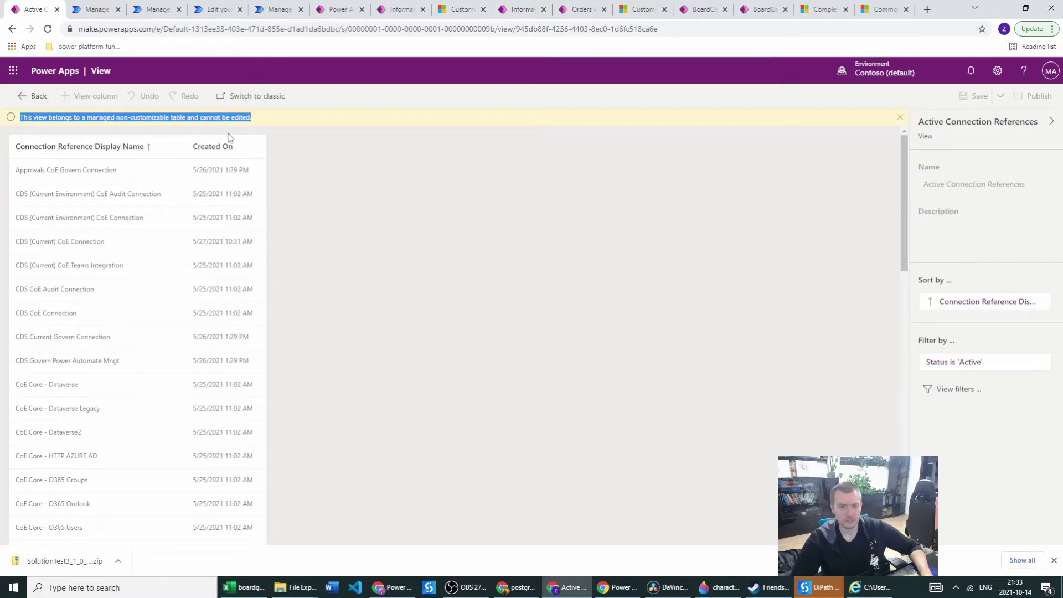
Return to the Connection Reference table, show its data with all columns, and widen the Connection Reference Logical Name column.
{"action": "left_click", "coordinate": [383, 197]}
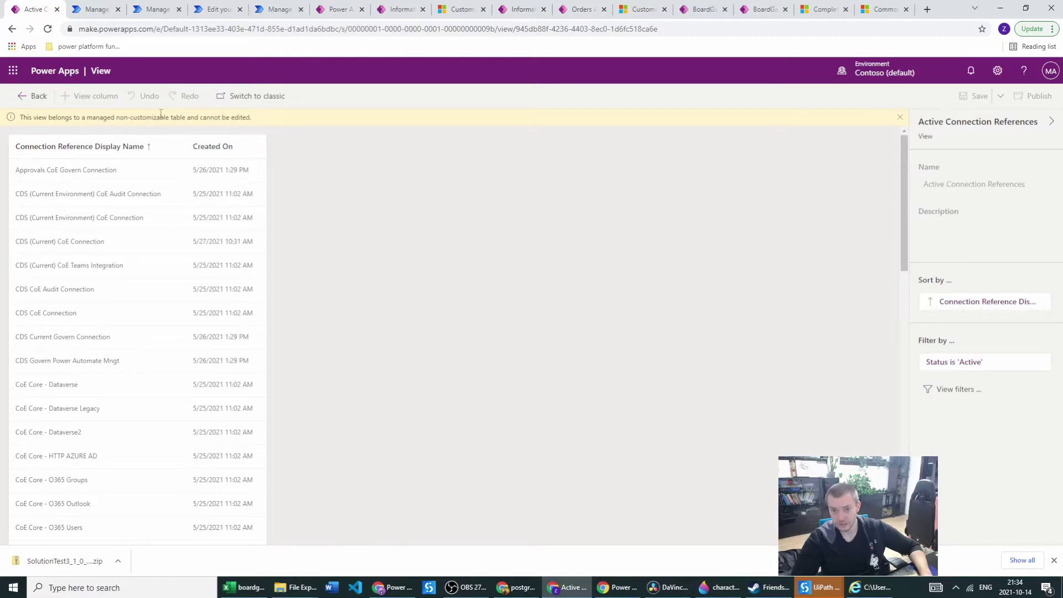
{"action": "left_click", "coordinate": [22, 96]}
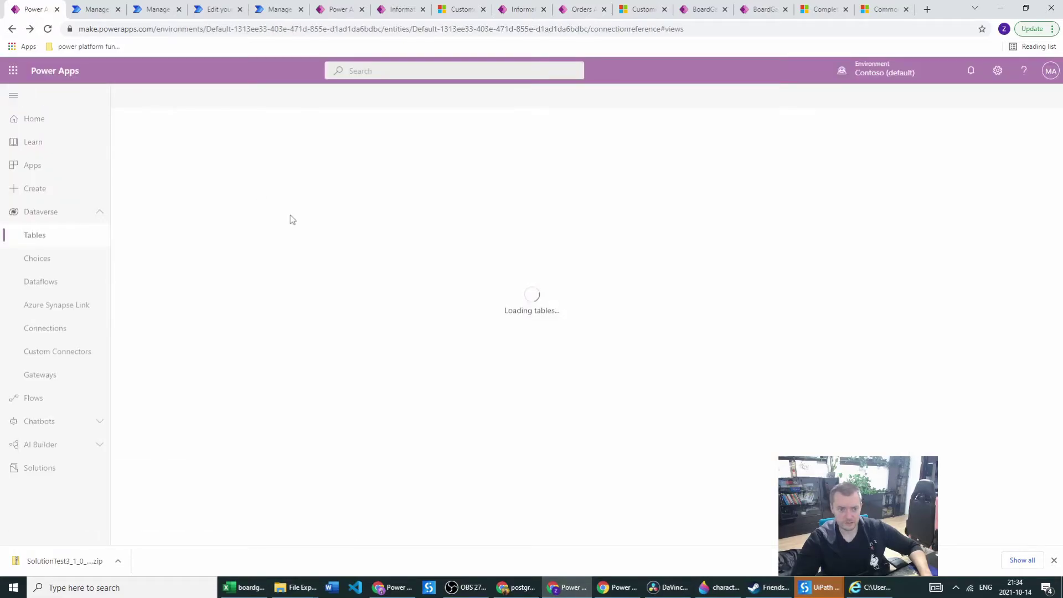
{"action": "left_click", "coordinate": [571, 147]}
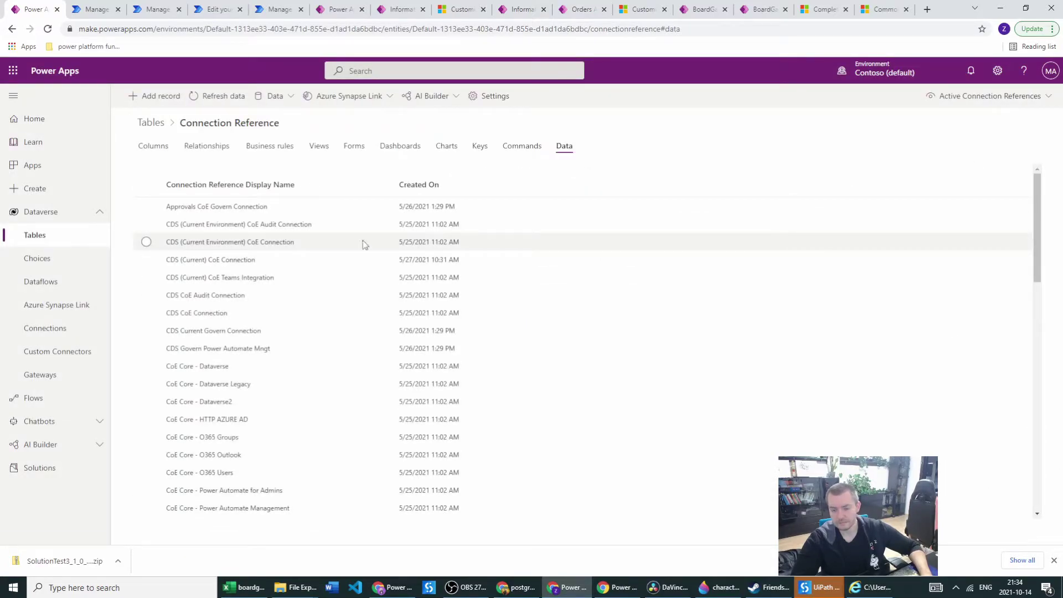
{"action": "left_click", "coordinate": [1003, 99]}
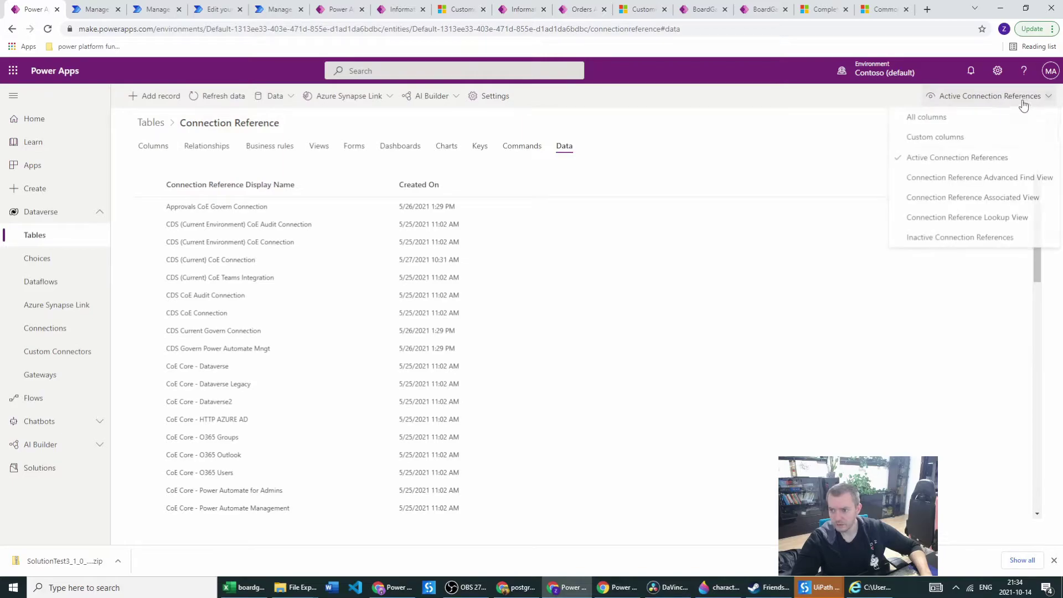
{"action": "left_click", "coordinate": [916, 118]}
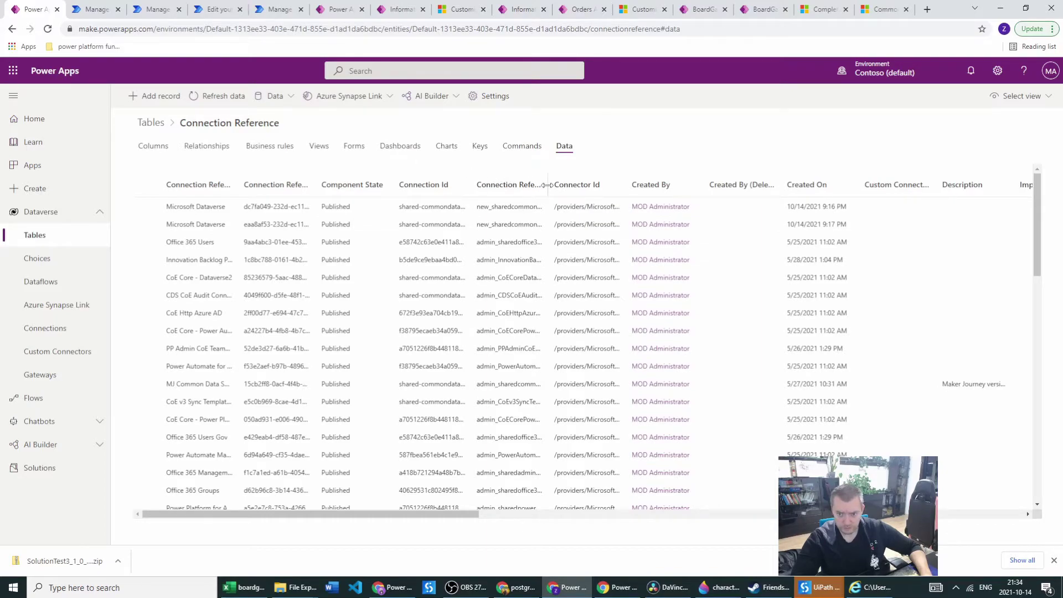
{"action": "left_click_drag", "start_coordinate": [547, 185], "coordinate": [635, 191]}
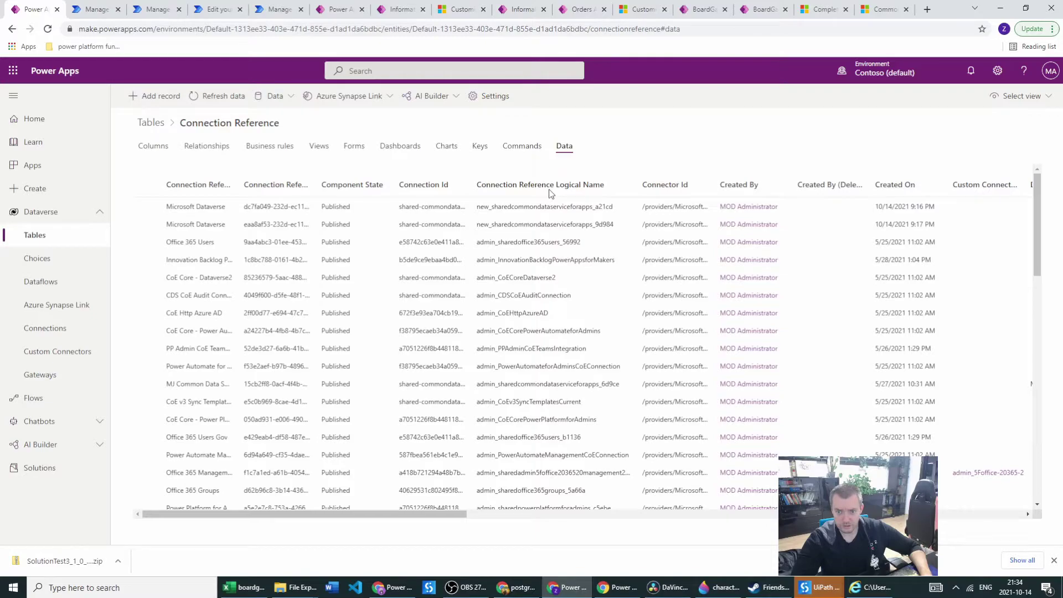
Switch to the target environment's browser window and try to import the solution file SolutionTest3_1_0_0_4 from Downloads.
{"action": "left_click", "coordinate": [616, 595]}
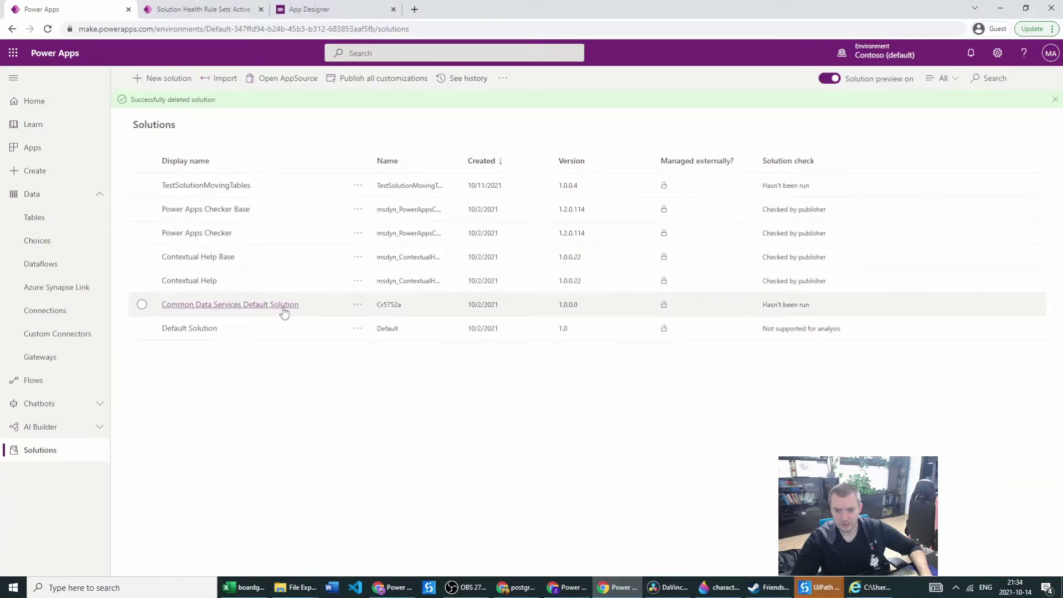
{"action": "left_click", "coordinate": [210, 76]}
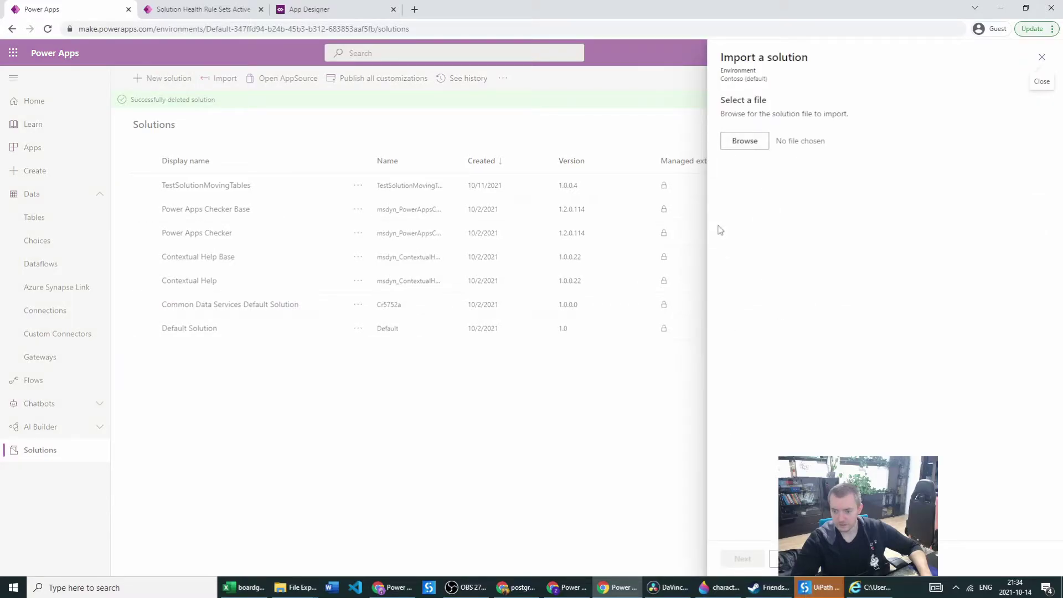
{"action": "left_click", "coordinate": [745, 141]}
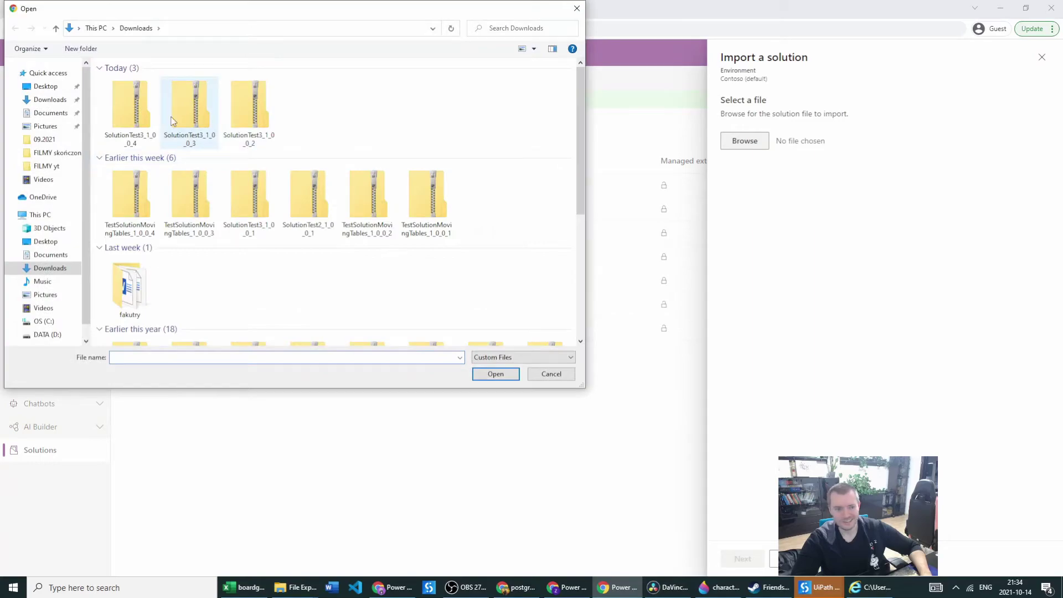
{"action": "left_click", "coordinate": [126, 135]}
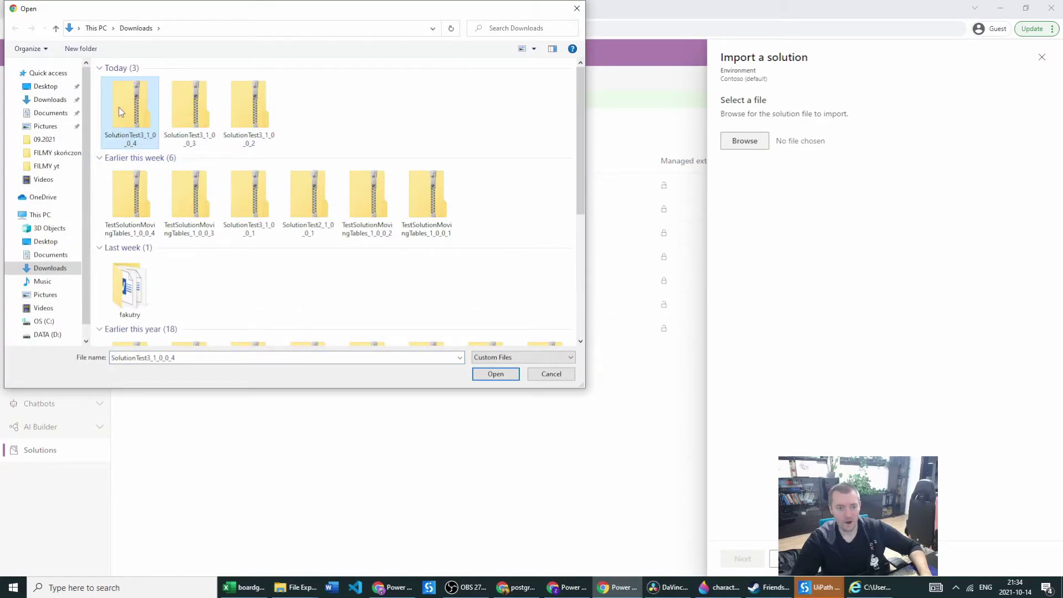
{"action": "double_click", "coordinate": [119, 107]}
{"action": "left_click", "coordinate": [736, 561]}
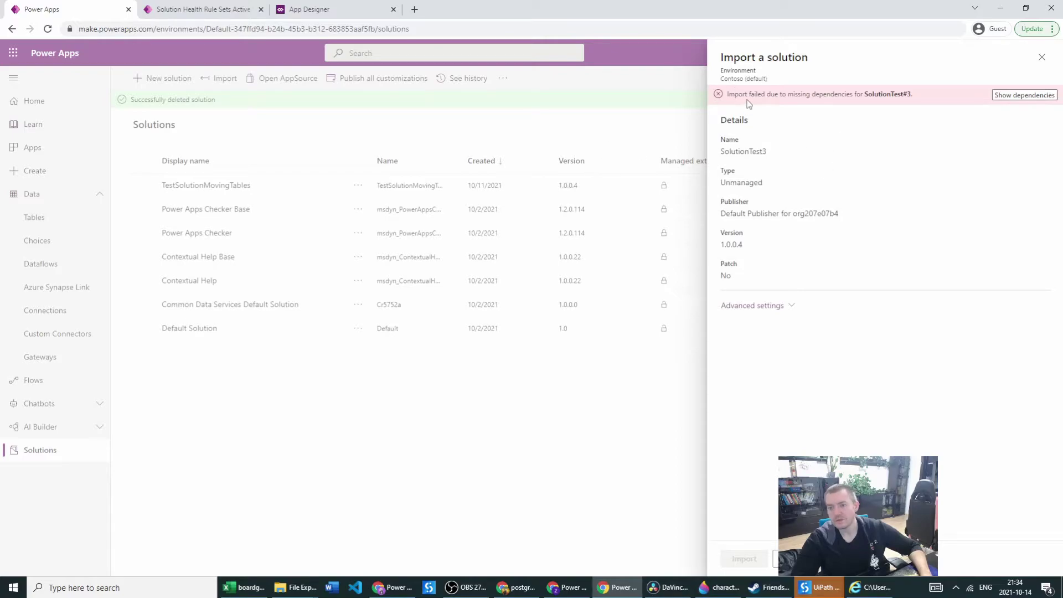
Show the missing dependency objects for SolutionTest#3 and copy the full display name of the missing connection reference.
{"action": "left_click", "coordinate": [1024, 96]}
{"action": "left_click", "coordinate": [676, 109]}
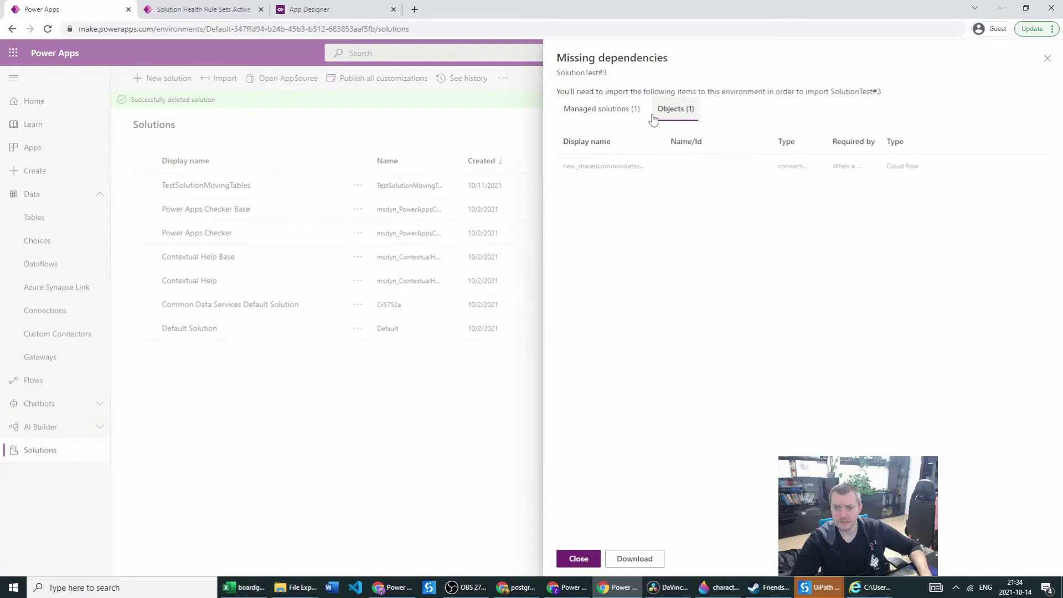
{"action": "left_click_drag", "start_coordinate": [665, 137], "coordinate": [718, 141]}
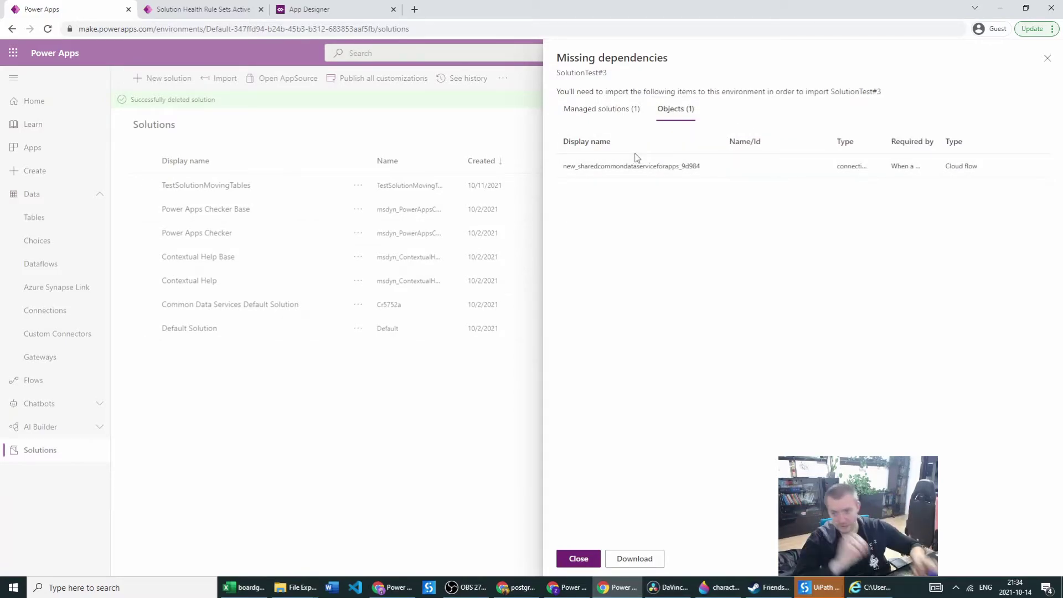
{"action": "left_click_drag", "start_coordinate": [704, 169], "coordinate": [563, 166]}
{"action": "key", "text": "ctrl+c"}
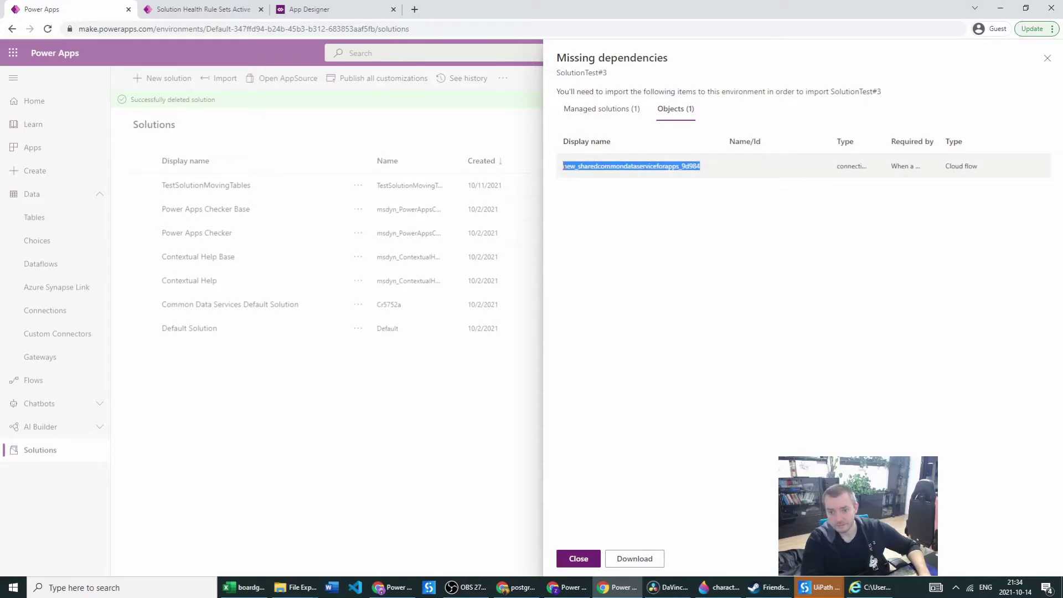
Return to the source environment's browser window and search the Connection Reference data for new_sharedcommondataserviceforapps_9d984.
{"action": "left_click", "coordinate": [566, 587]}
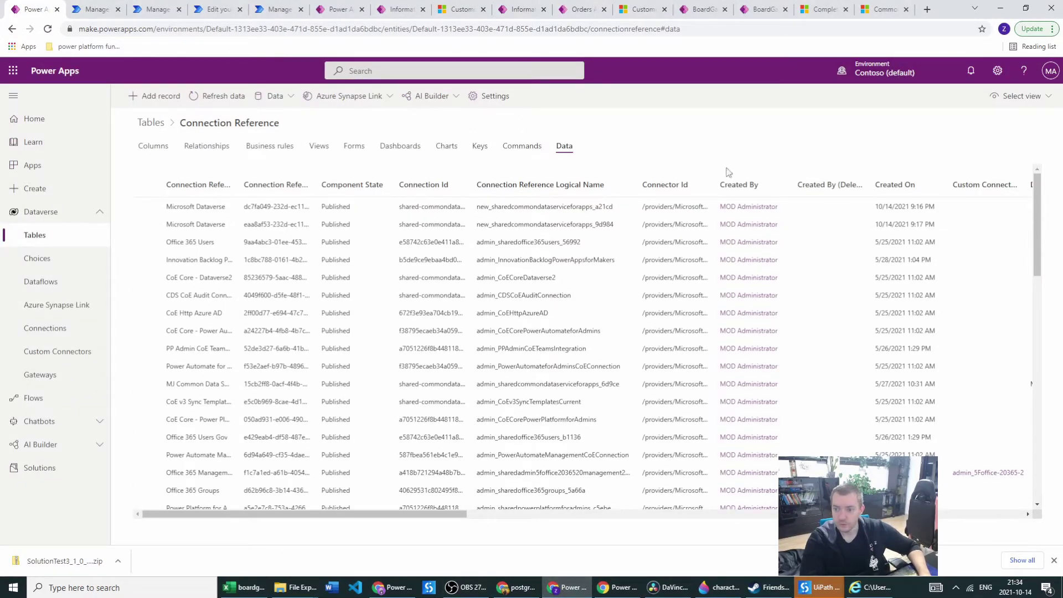
{"action": "key", "text": "ctrl+f"}
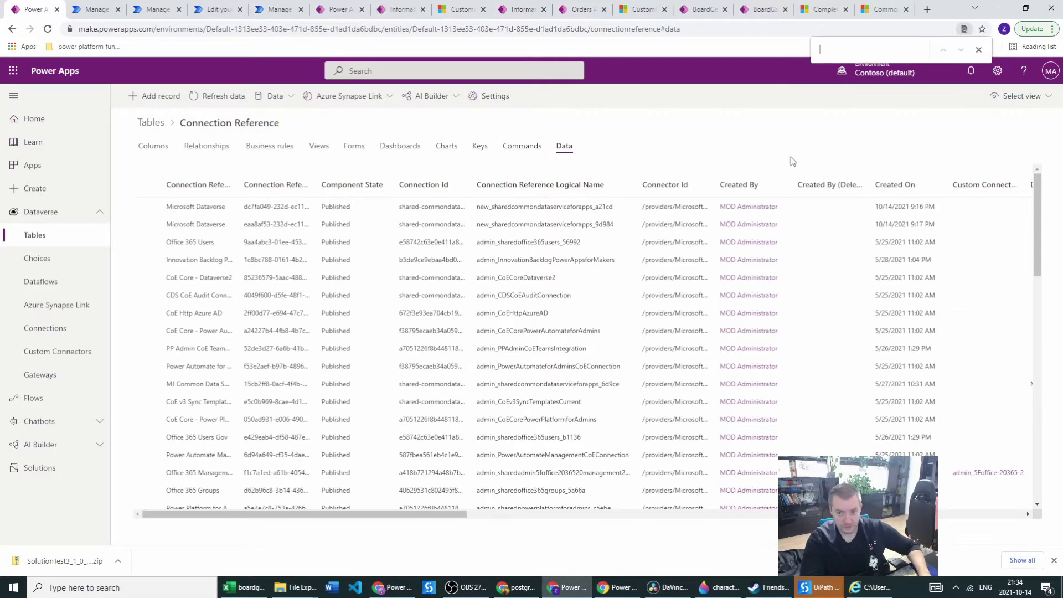
{"action": "key", "text": "ctrl+v"}
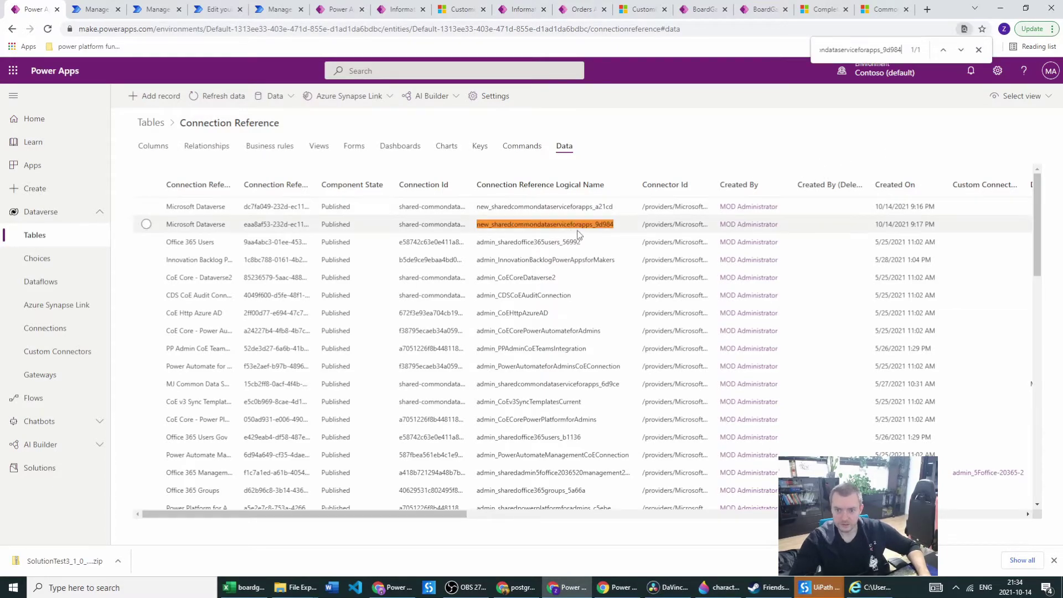
Open the new_sharedcommondataserviceforapps_9d984 record for editing, set its Connection Reference Display Name to X, and save it.
{"action": "left_click", "coordinate": [146, 224]}
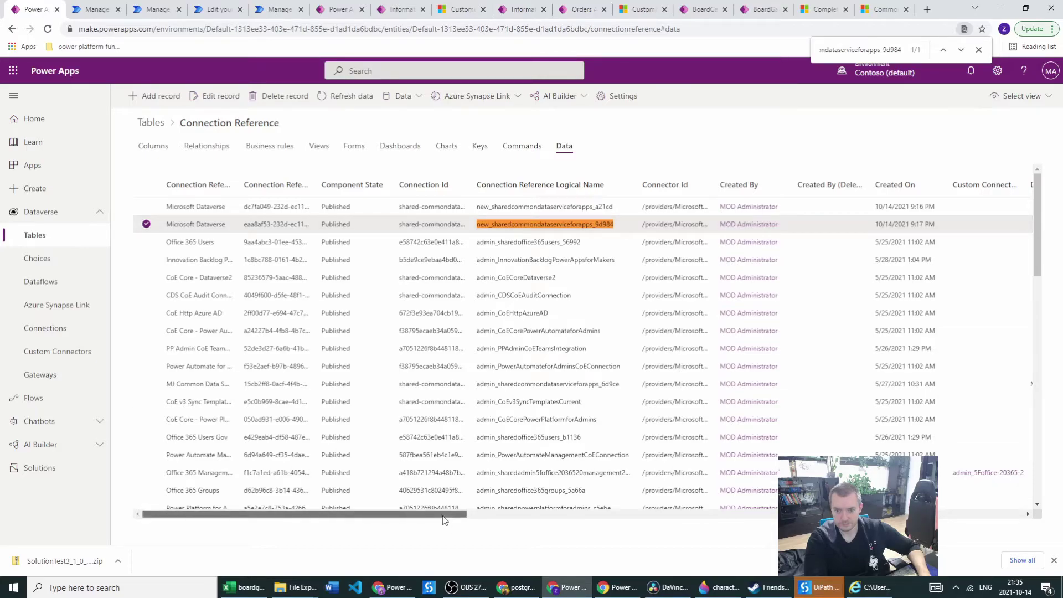
{"action": "mouse_move", "coordinate": [443, 515]}
{"action": "left_mouse_down"}
{"action": "mouse_move", "coordinate": [669, 513]}
{"action": "mouse_move", "coordinate": [448, 513]}
{"action": "left_mouse_up"}
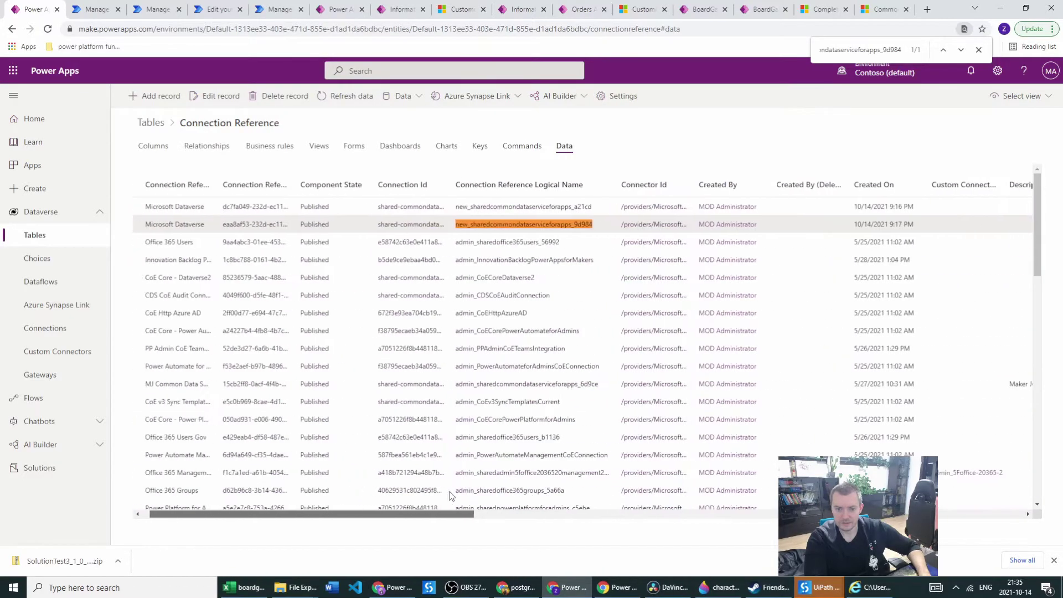
{"action": "left_click", "coordinate": [231, 102]}
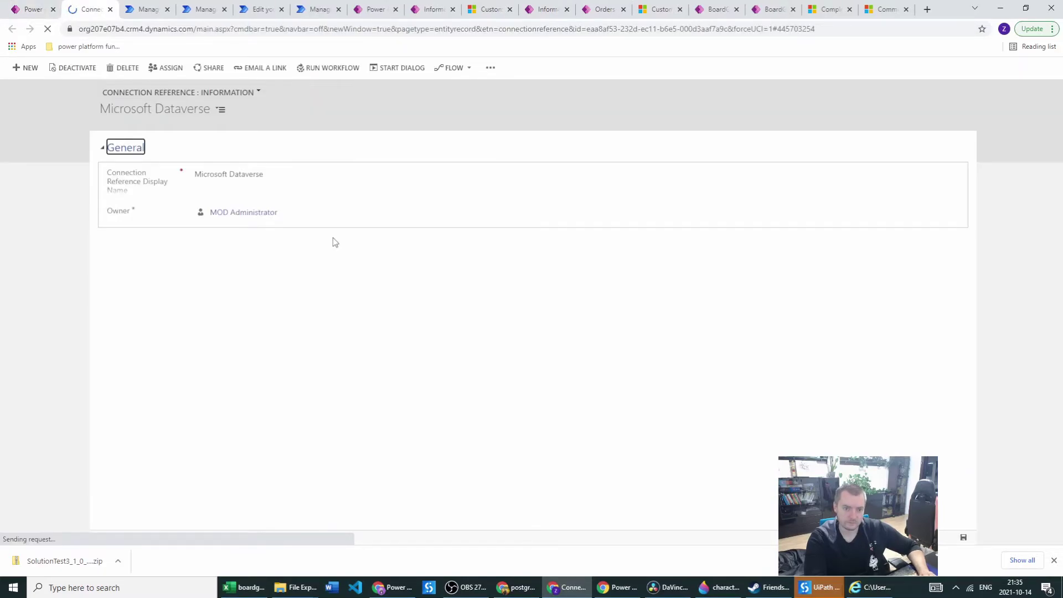
{"action": "left_click", "coordinate": [210, 175]}
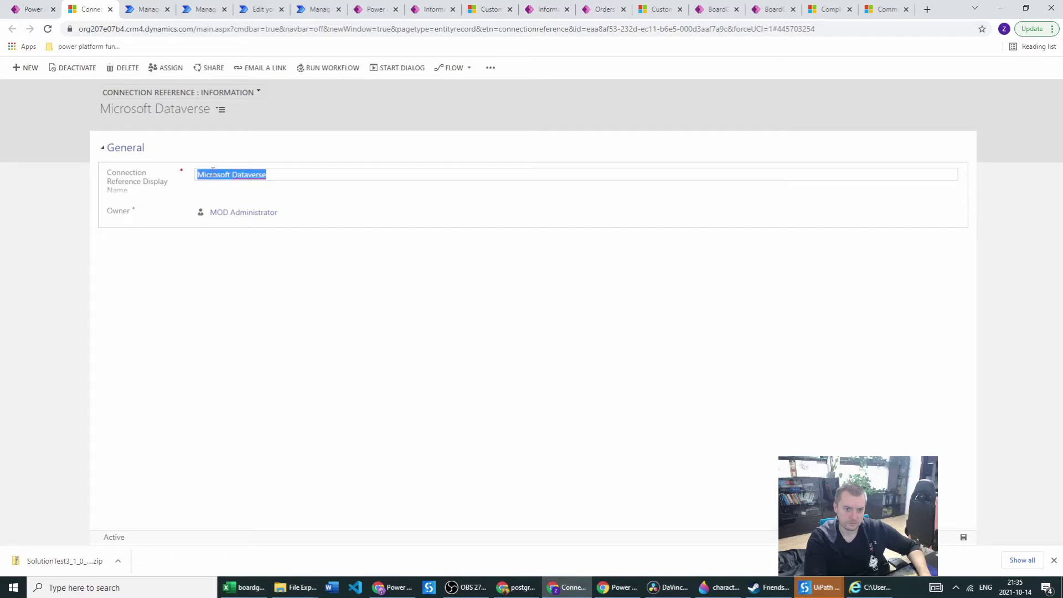
{"action": "left_click", "coordinate": [282, 175]}
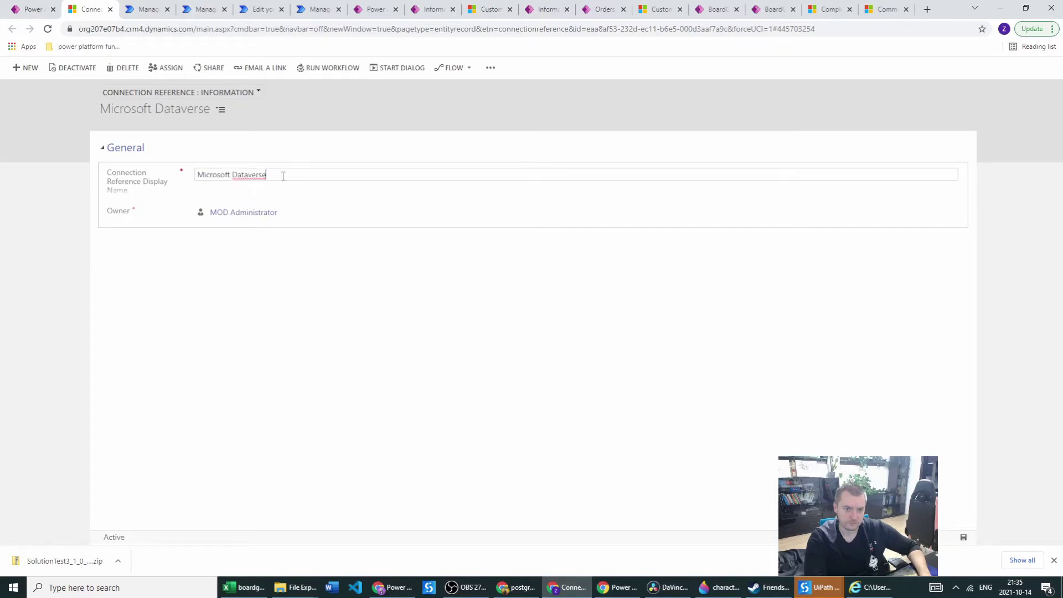
{"action": "left_click_drag", "start_coordinate": [256, 174], "coordinate": [197, 175]}
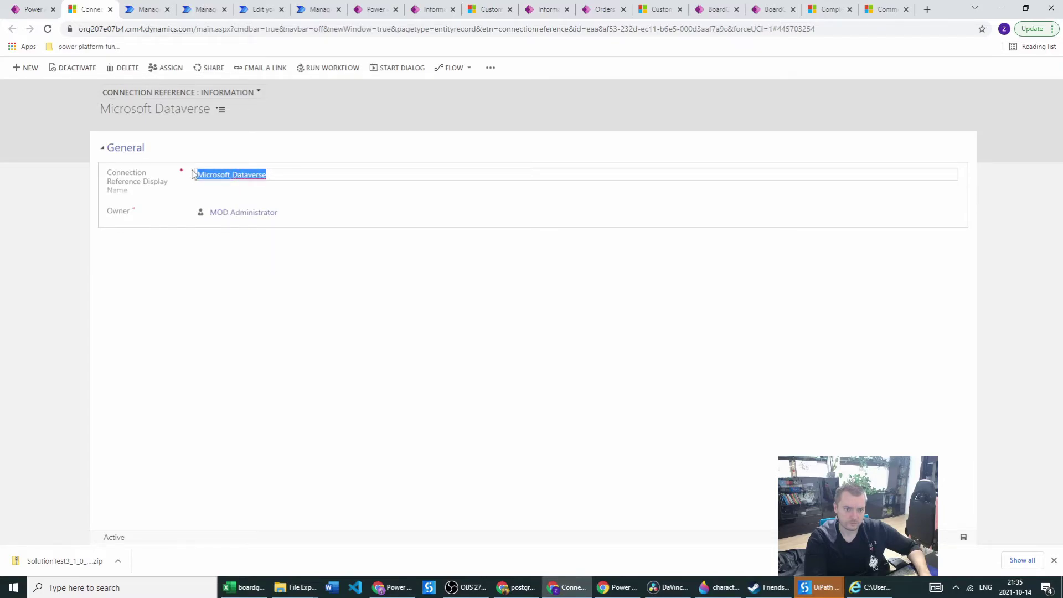
{"action": "key", "text": "BackSpace"}
{"action": "type", "text": "x"}
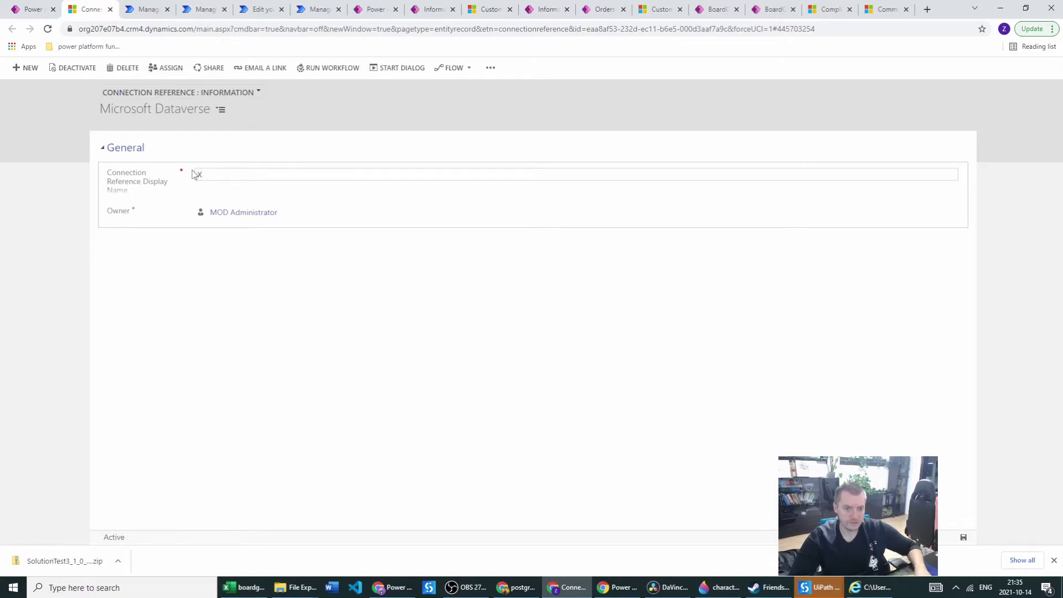
{"action": "left_click", "coordinate": [232, 297]}
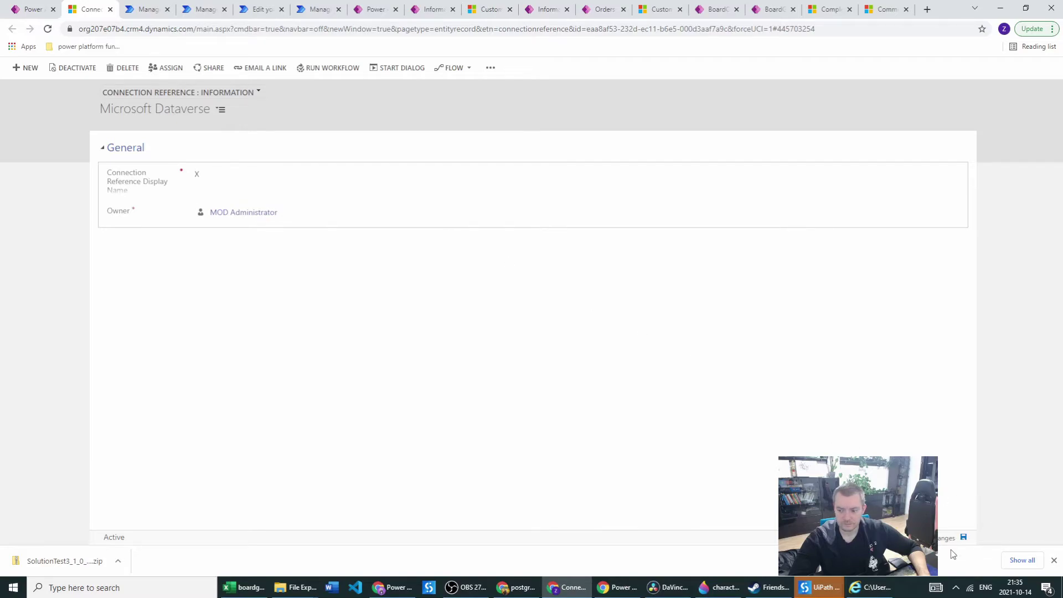
{"action": "left_click", "coordinate": [964, 537]}
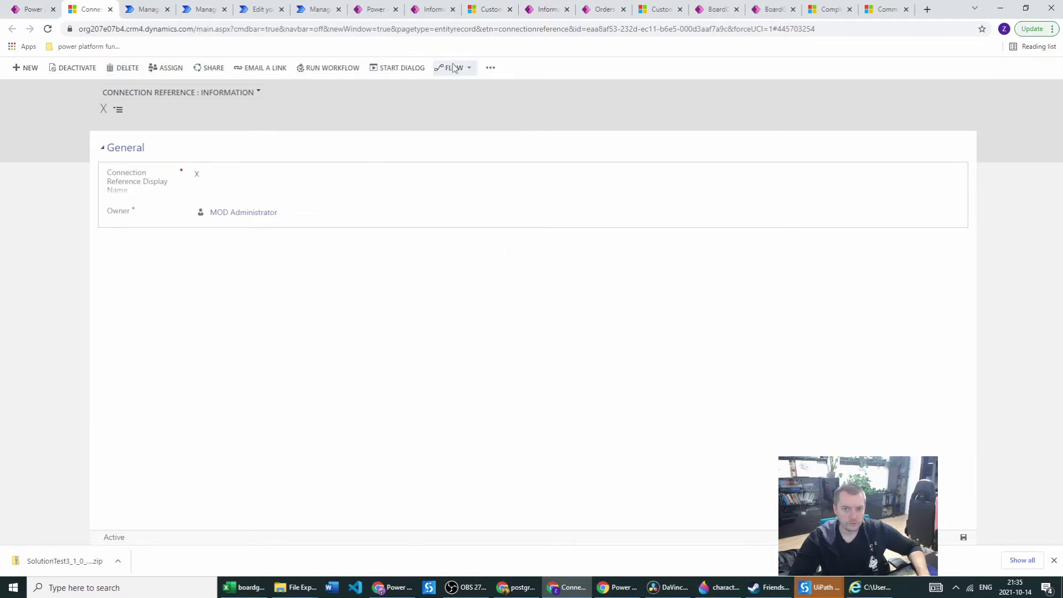
{"action": "left_click", "coordinate": [491, 68]}
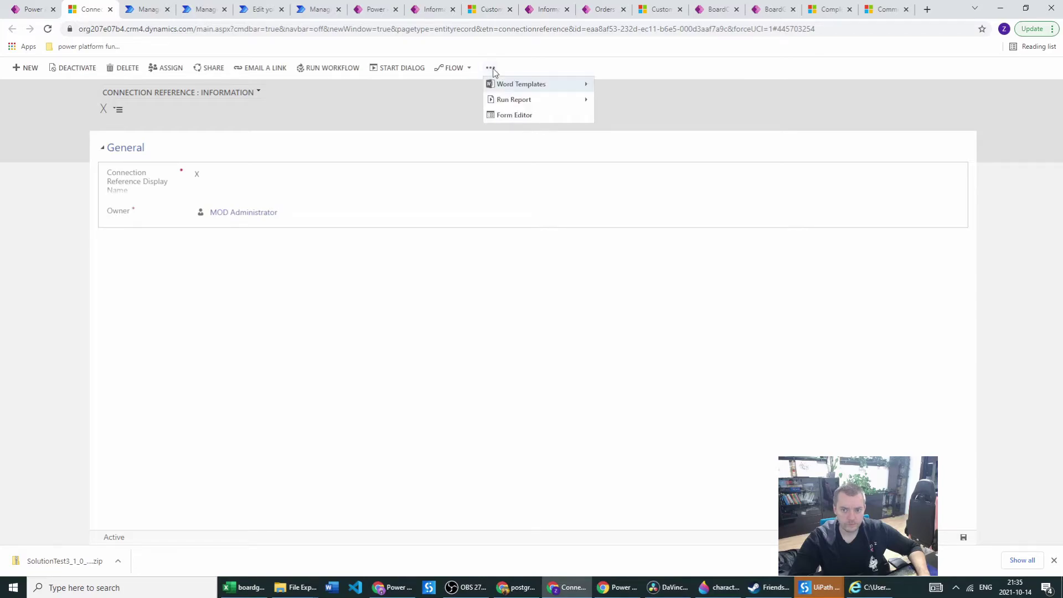
{"action": "left_click", "coordinate": [491, 68]}
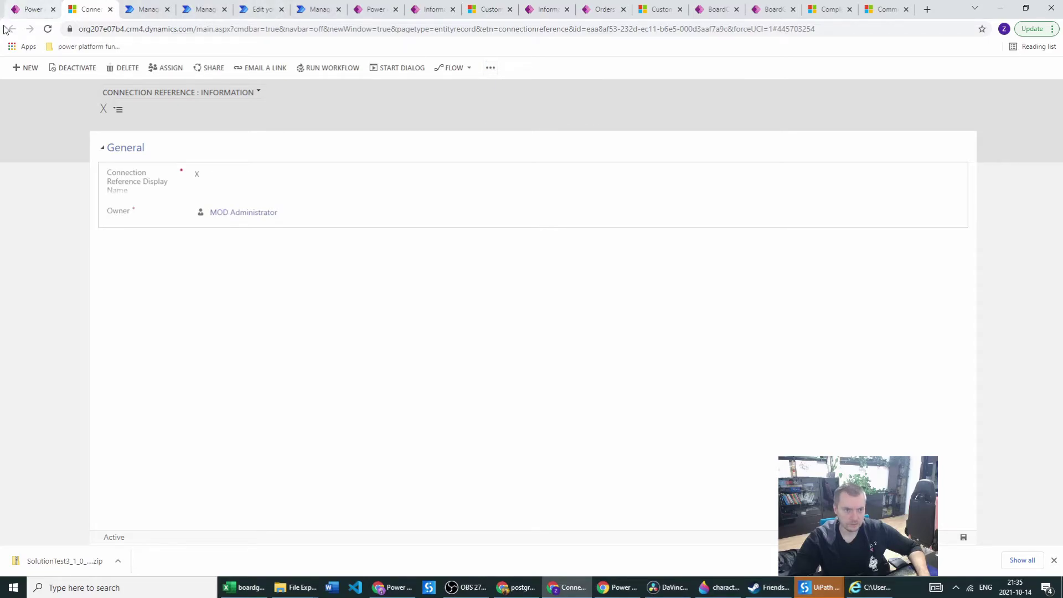
Return to the Connection Reference table, reload its data, and select the record named X.
{"action": "left_click", "coordinate": [25, 8]}
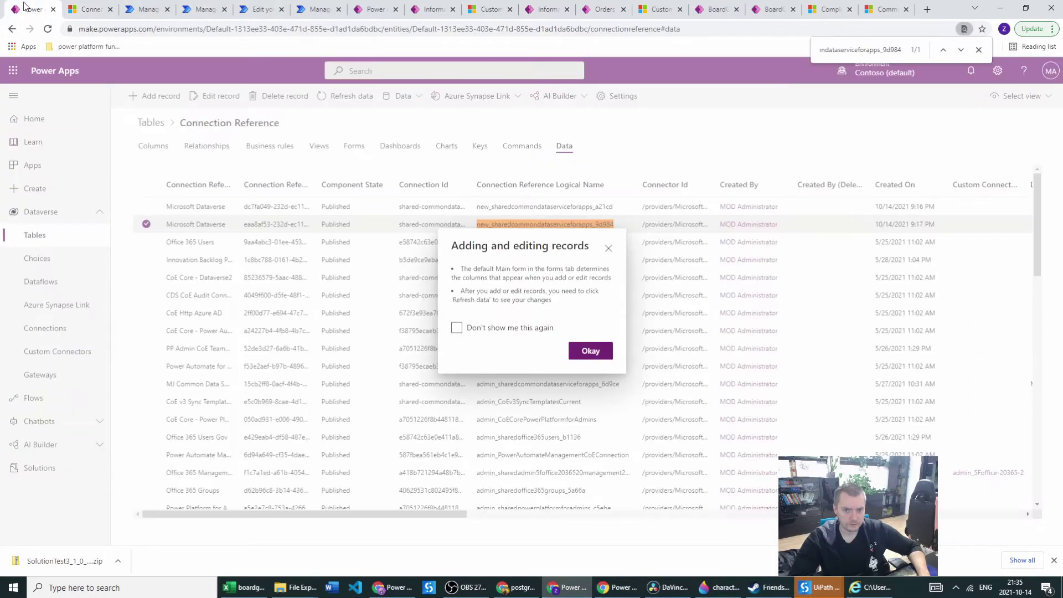
{"action": "left_click", "coordinate": [592, 354]}
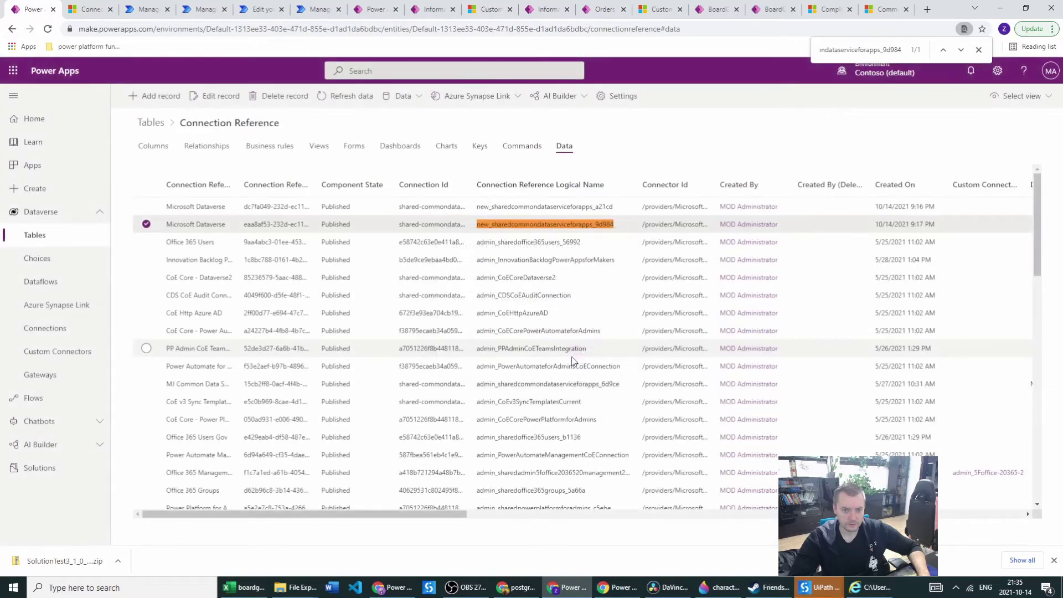
{"action": "left_click", "coordinate": [48, 29]}
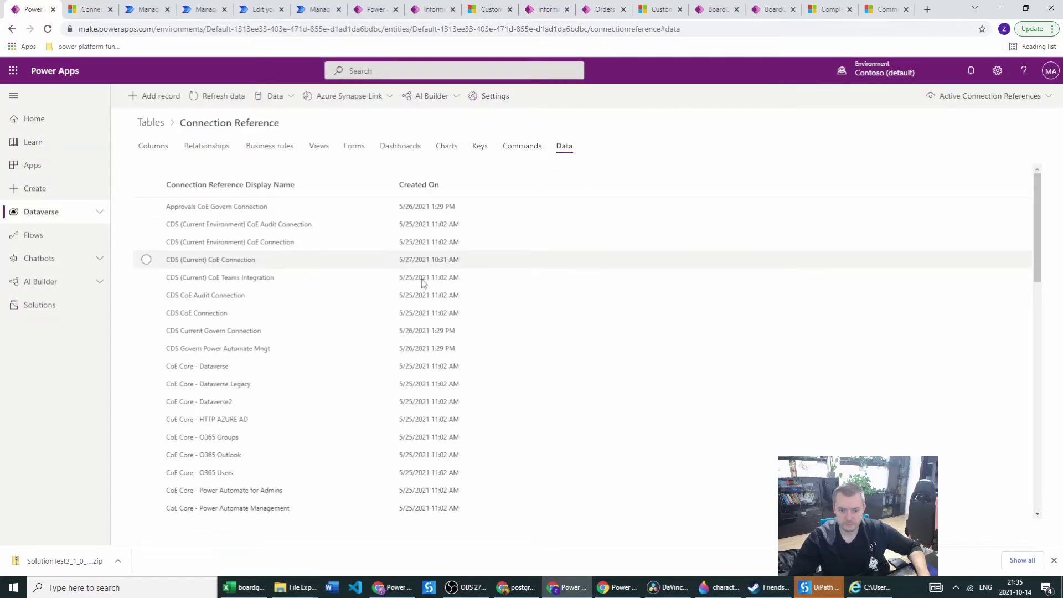
{"action": "scroll", "coordinate": [299, 294], "scroll_direction": "down", "scroll_amount": 10}
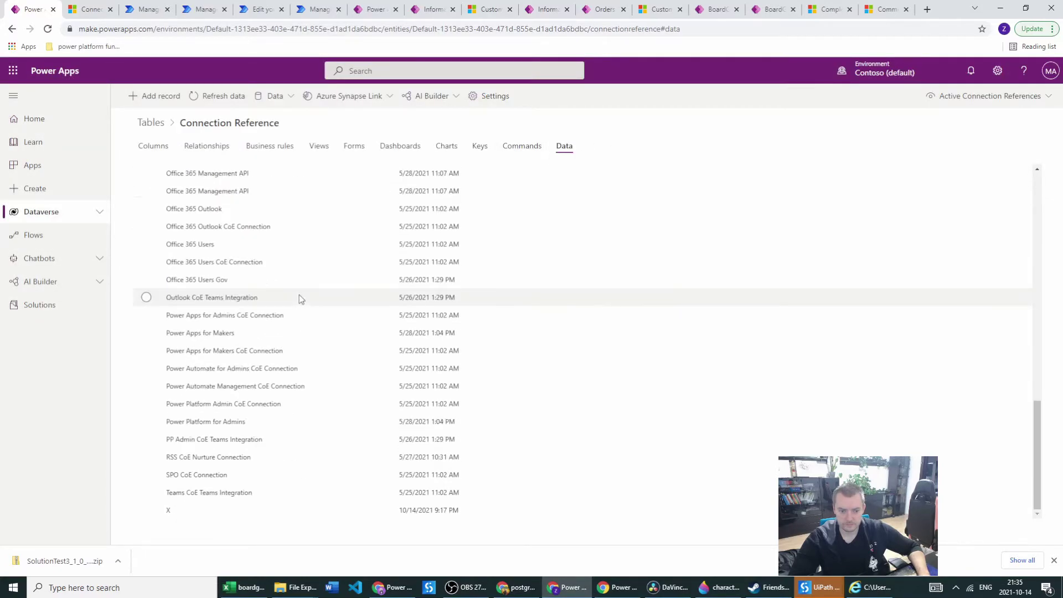
{"action": "left_click", "coordinate": [178, 510]}
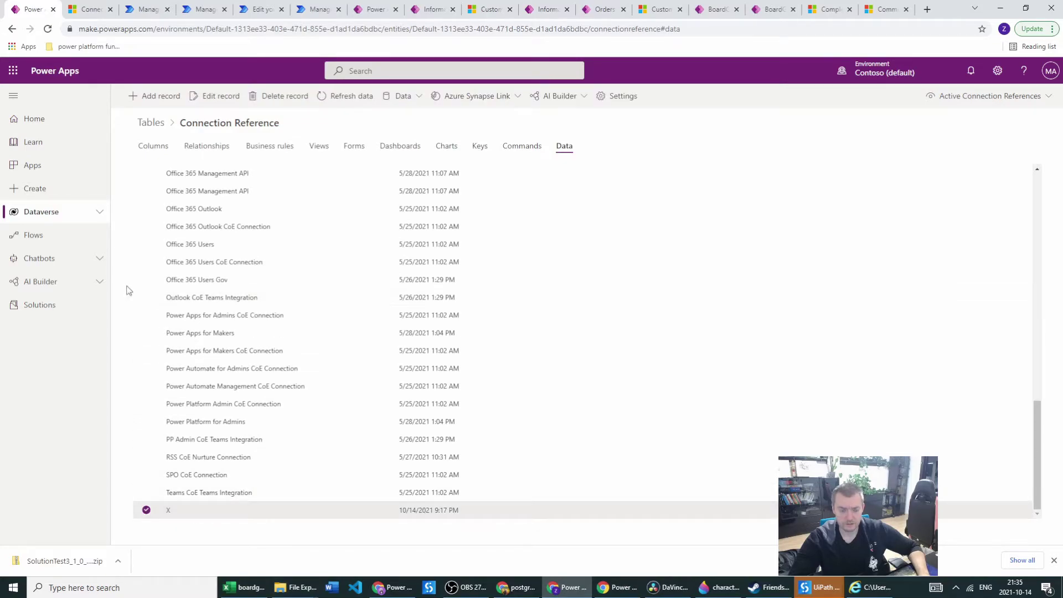
Open SolutionTest#3 from the environment's solutions to check its connection reference.
{"action": "left_click", "coordinate": [50, 305]}
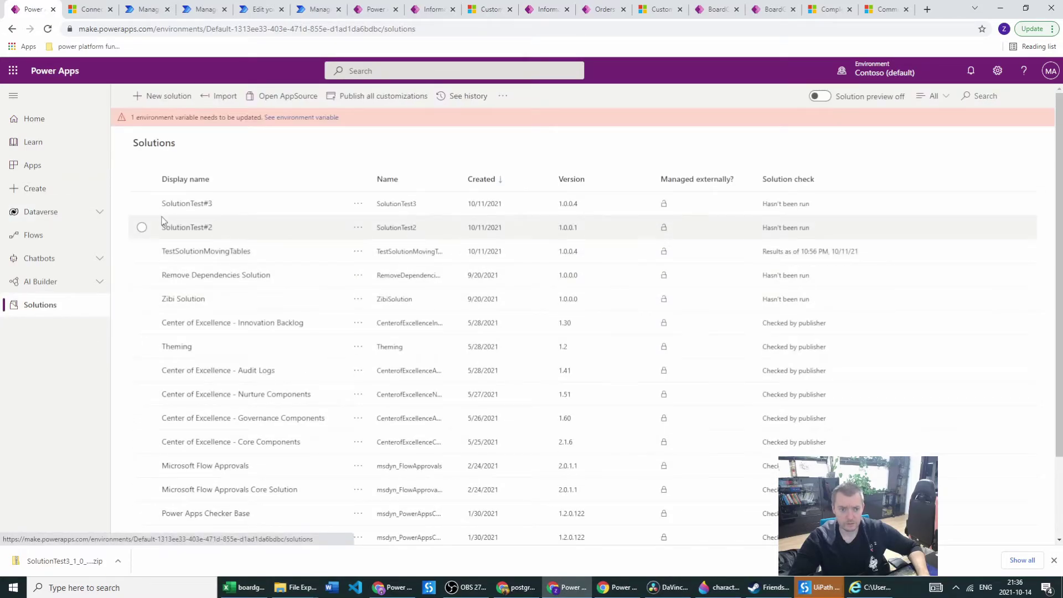
{"action": "left_click", "coordinate": [179, 209]}
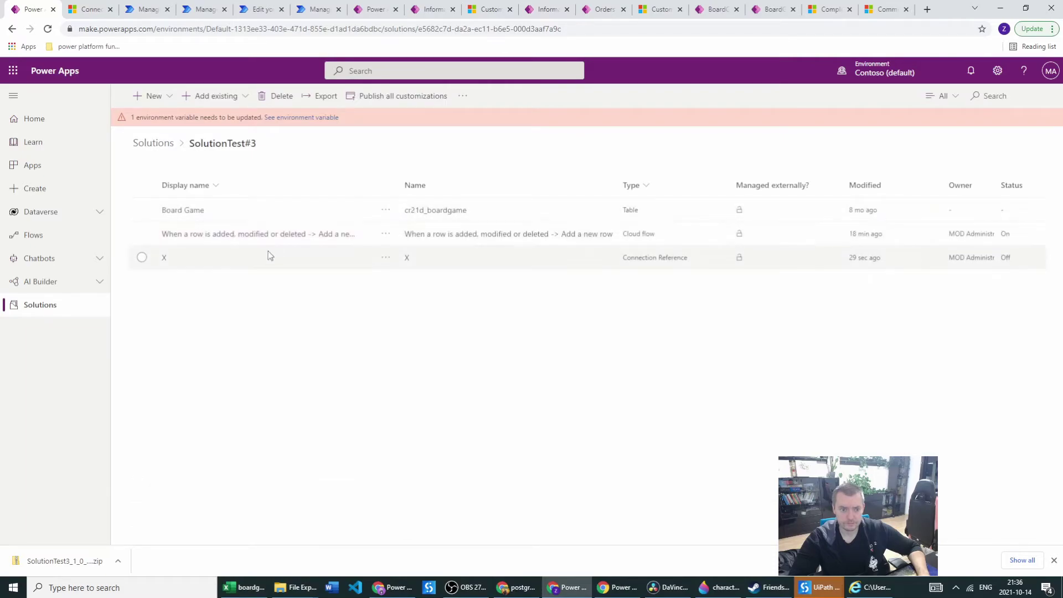
Remove the connection reference X from SolutionTest#3 while keeping it in the environment.
{"action": "left_click", "coordinate": [178, 266]}
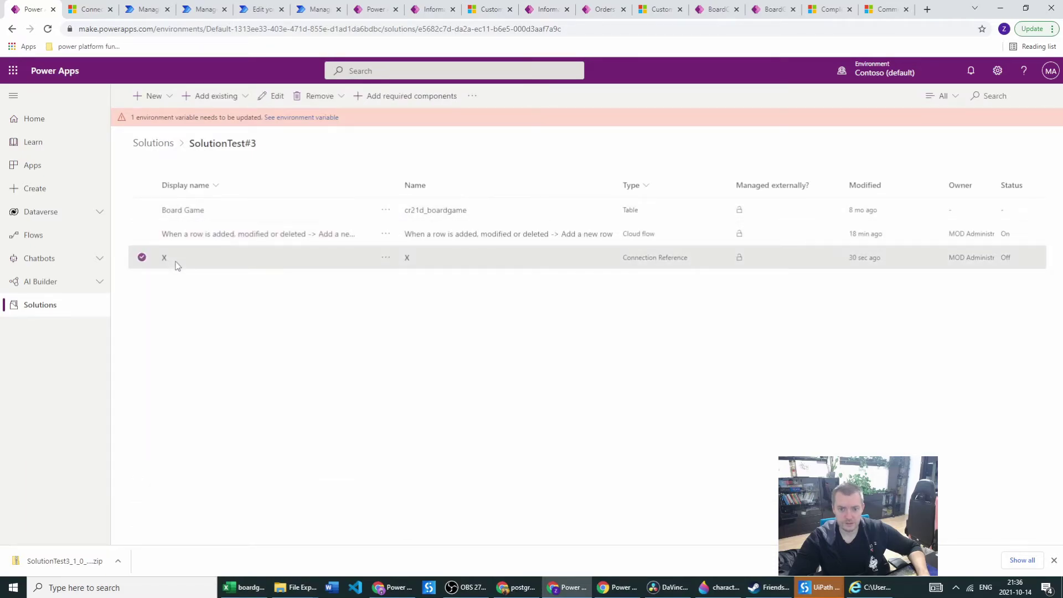
{"action": "left_click", "coordinate": [386, 234]}
{"action": "left_click", "coordinate": [301, 267]}
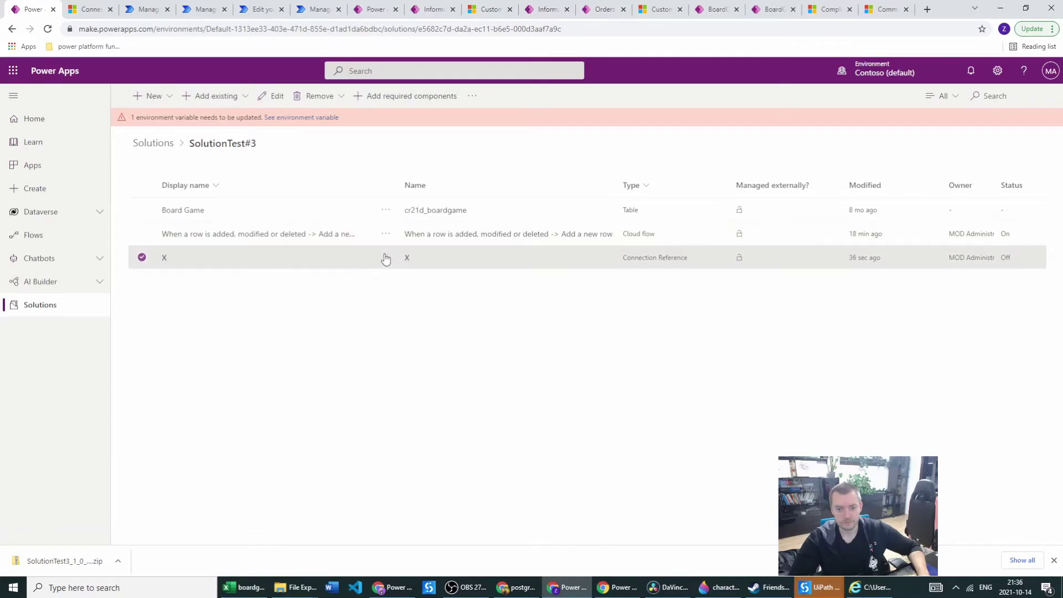
{"action": "left_click", "coordinate": [386, 234]}
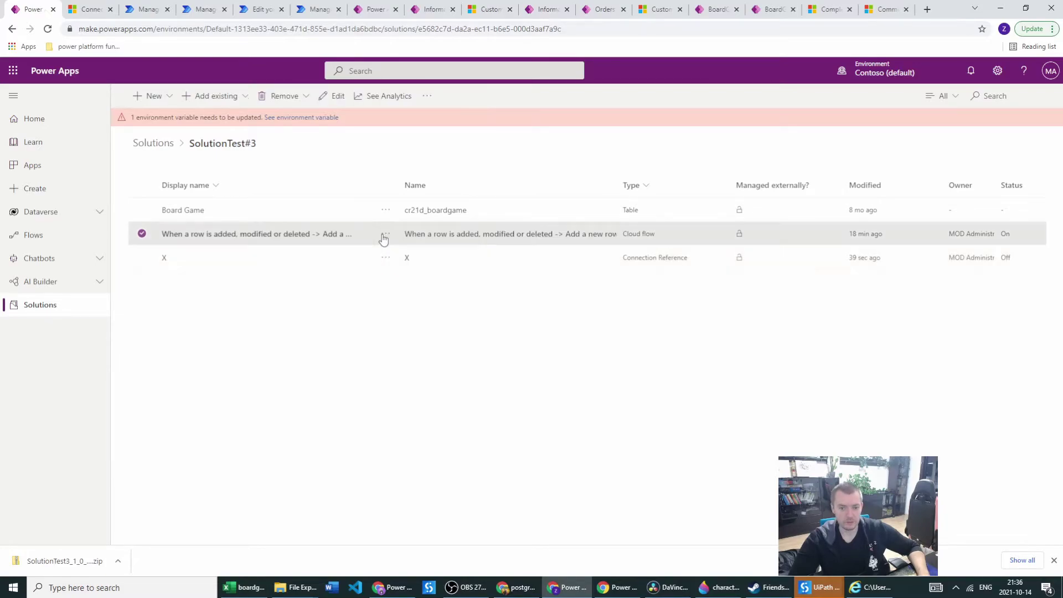
{"action": "left_click", "coordinate": [286, 338]}
{"action": "left_click", "coordinate": [394, 263]}
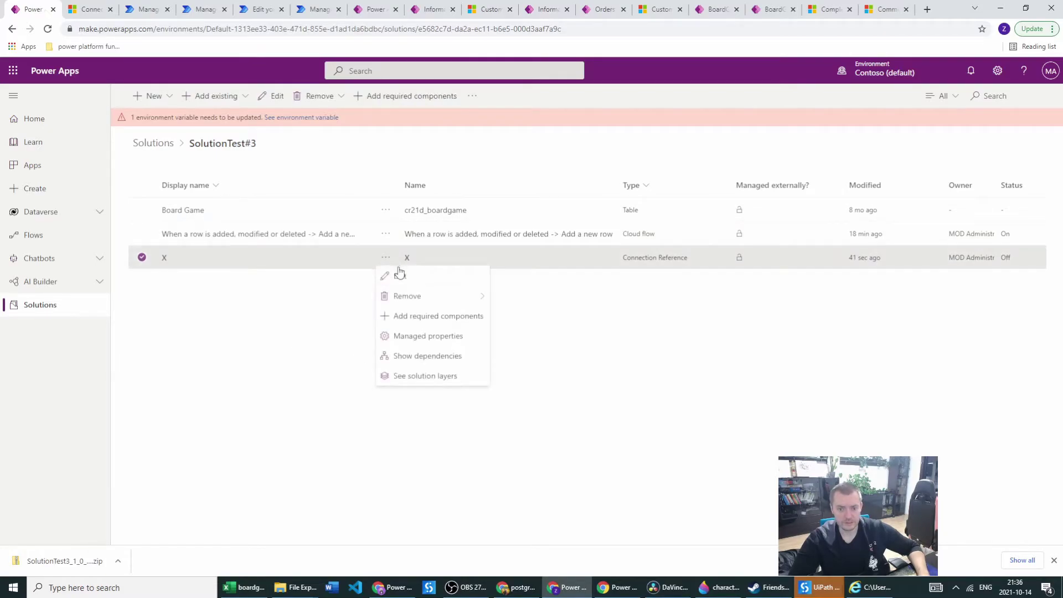
{"action": "mouse_move", "coordinate": [408, 296]}
{"action": "left_click", "coordinate": [496, 294]}
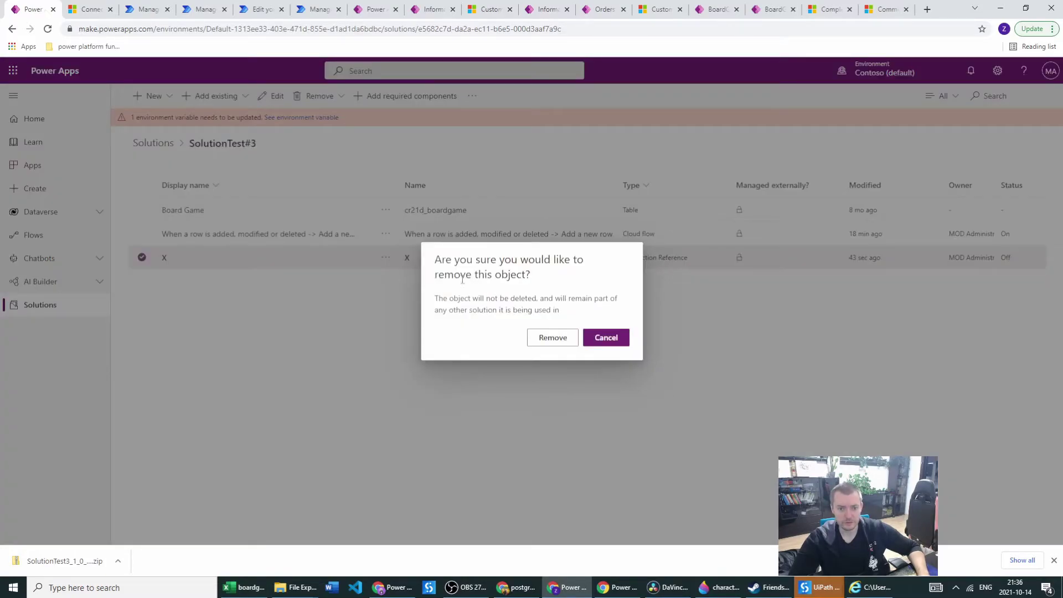
{"action": "left_click", "coordinate": [559, 335]}
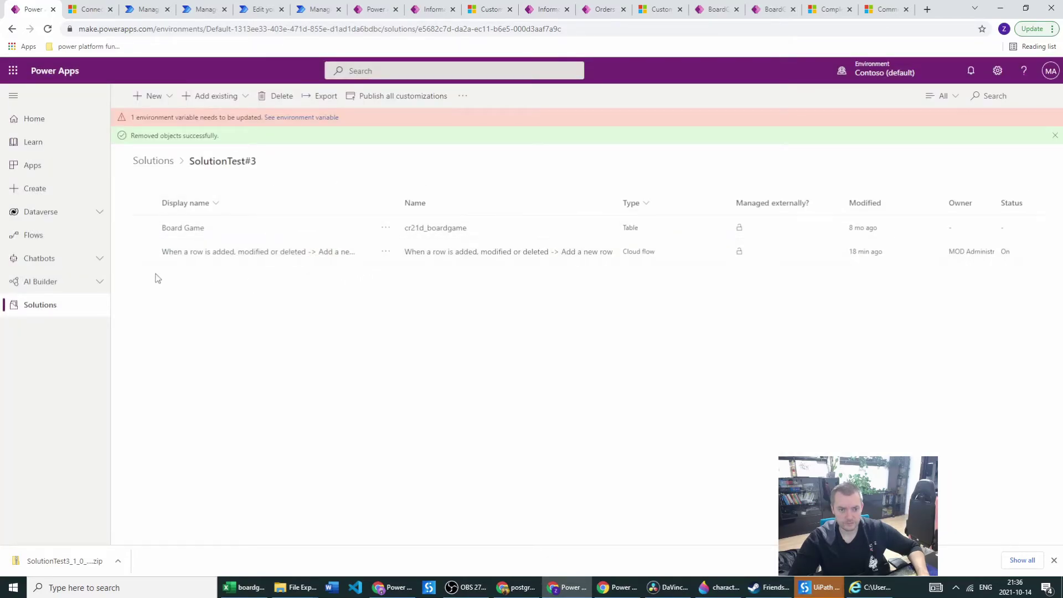
List the existing connection references that can be added to SolutionTest#3 and select X.
{"action": "left_click", "coordinate": [236, 103]}
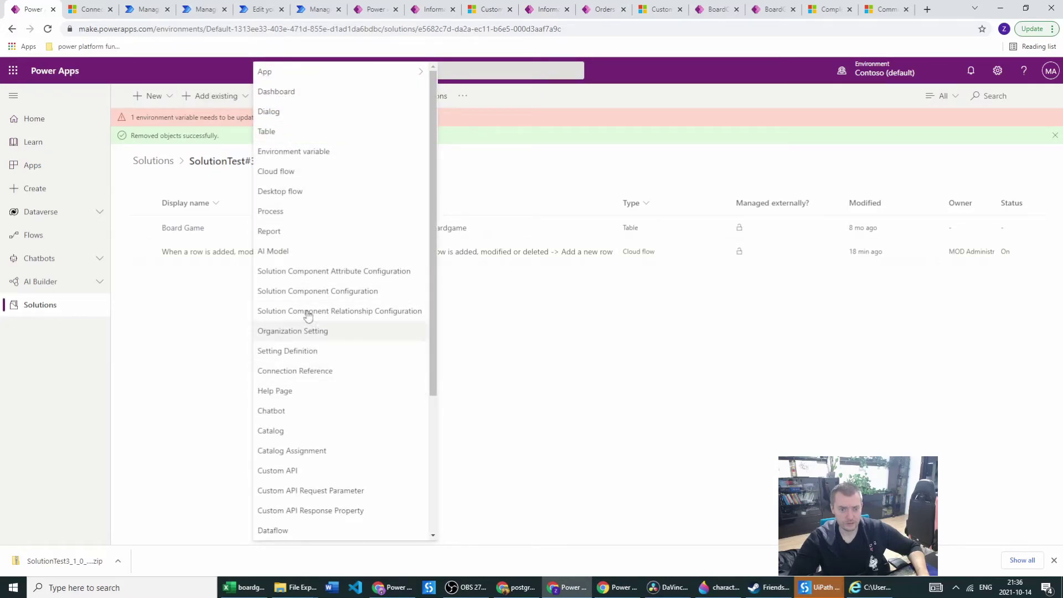
{"action": "left_click", "coordinate": [290, 72]}
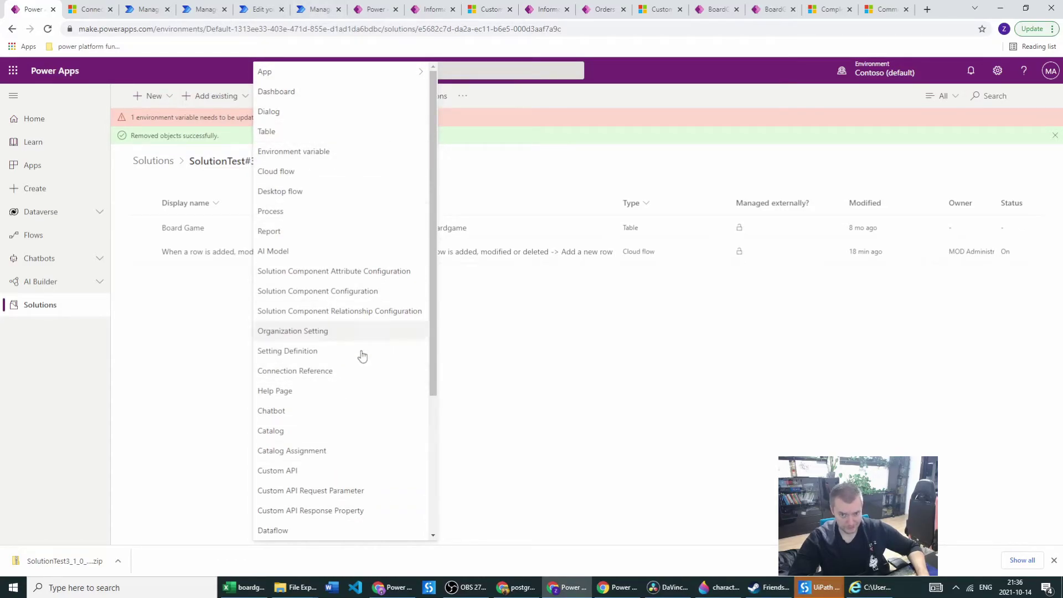
{"action": "left_click", "coordinate": [290, 371]}
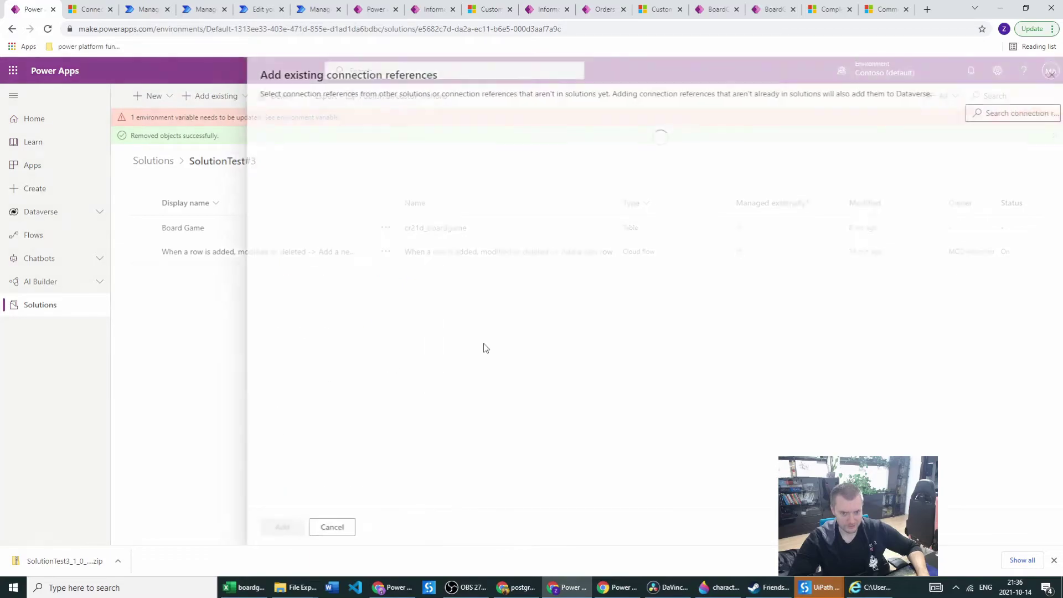
{"action": "scroll", "coordinate": [450, 396], "scroll_direction": "down", "scroll_amount": 10}
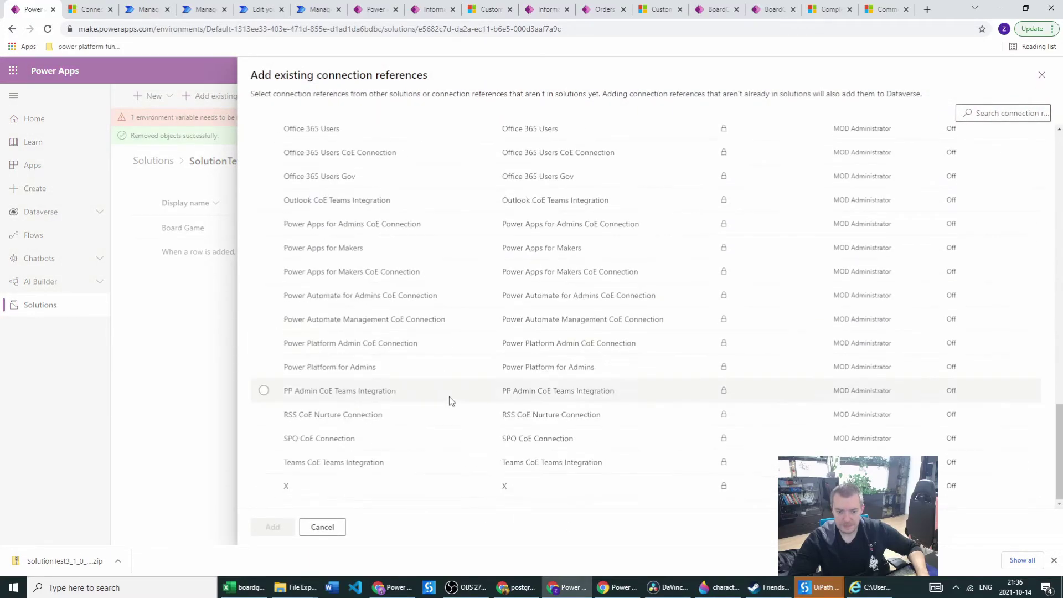
{"action": "left_click", "coordinate": [350, 483]}
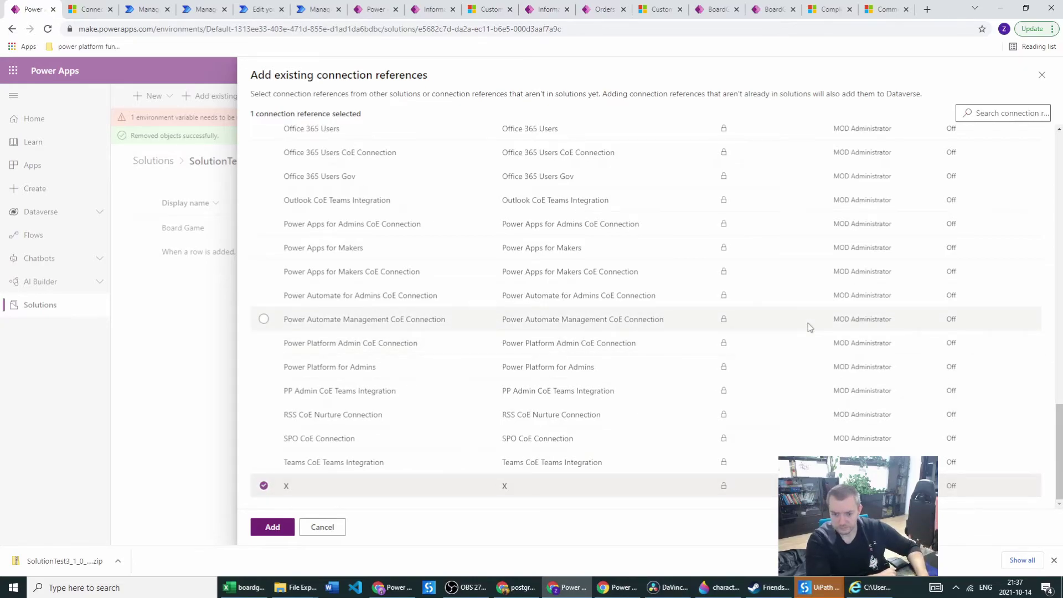
Examine the names and Status values of the existing connection references, and leave the list without adding any.
{"action": "scroll", "coordinate": [816, 343], "scroll_direction": "up", "scroll_amount": 10}
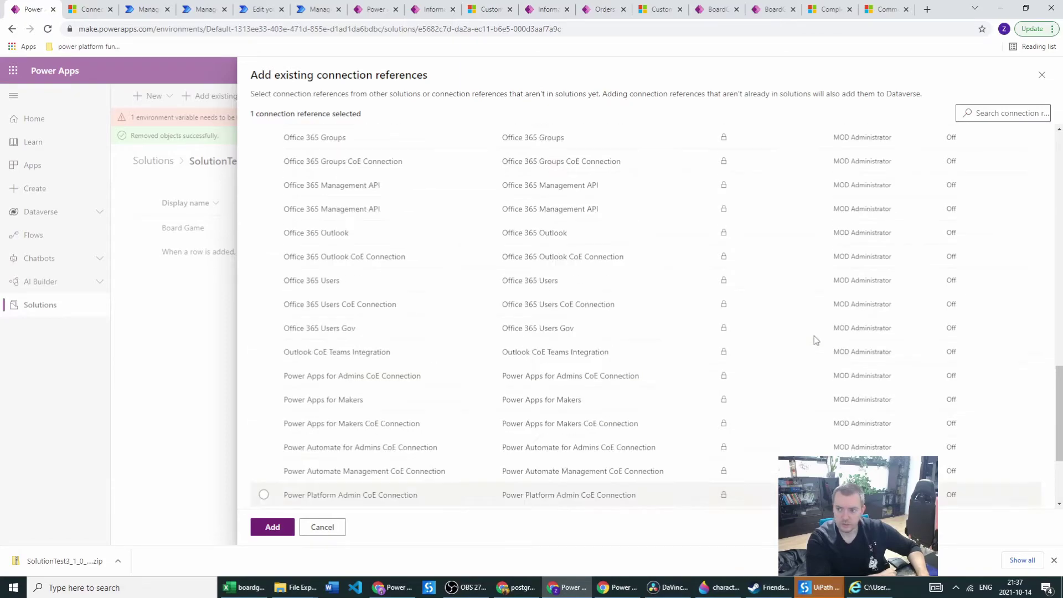
{"action": "scroll", "coordinate": [814, 340], "scroll_direction": "up", "scroll_amount": 2}
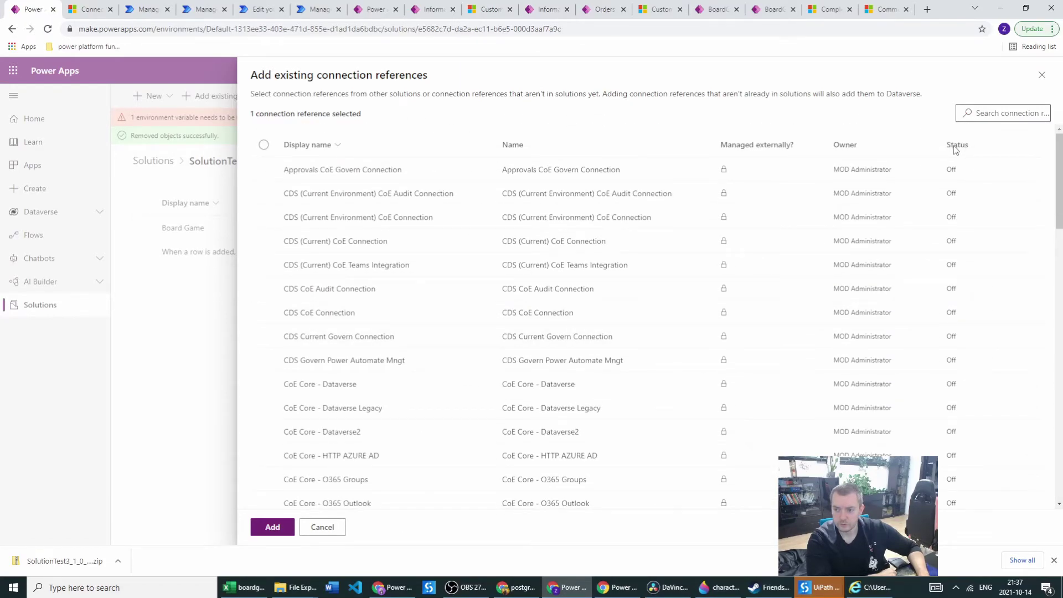
{"action": "scroll", "coordinate": [954, 151], "scroll_direction": "down", "scroll_amount": 15}
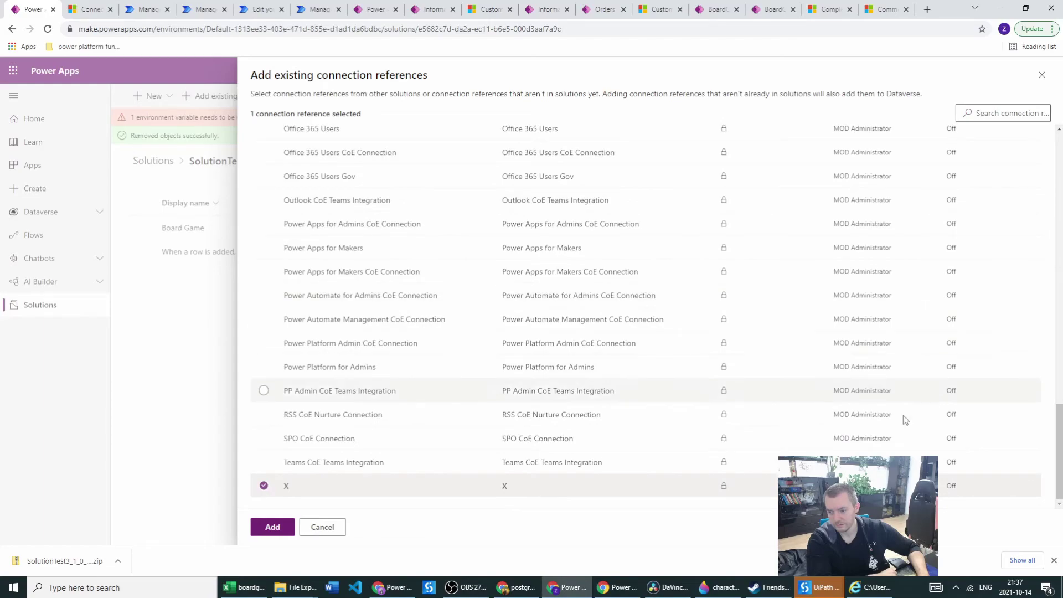
{"action": "scroll", "coordinate": [875, 435], "scroll_direction": "up", "scroll_amount": 15}
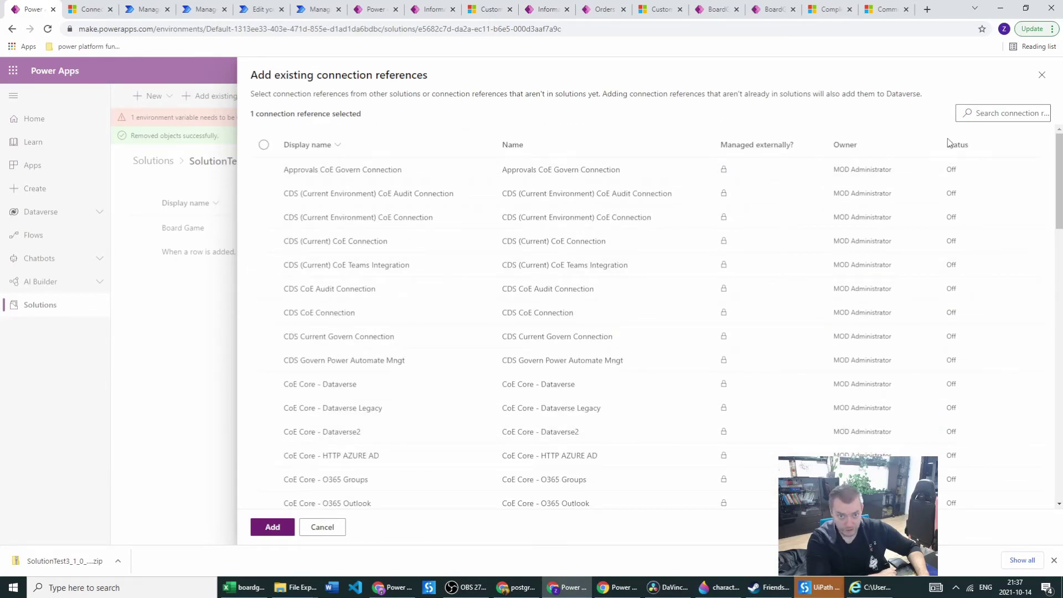
{"action": "scroll", "coordinate": [948, 141], "scroll_direction": "down", "scroll_amount": 15}
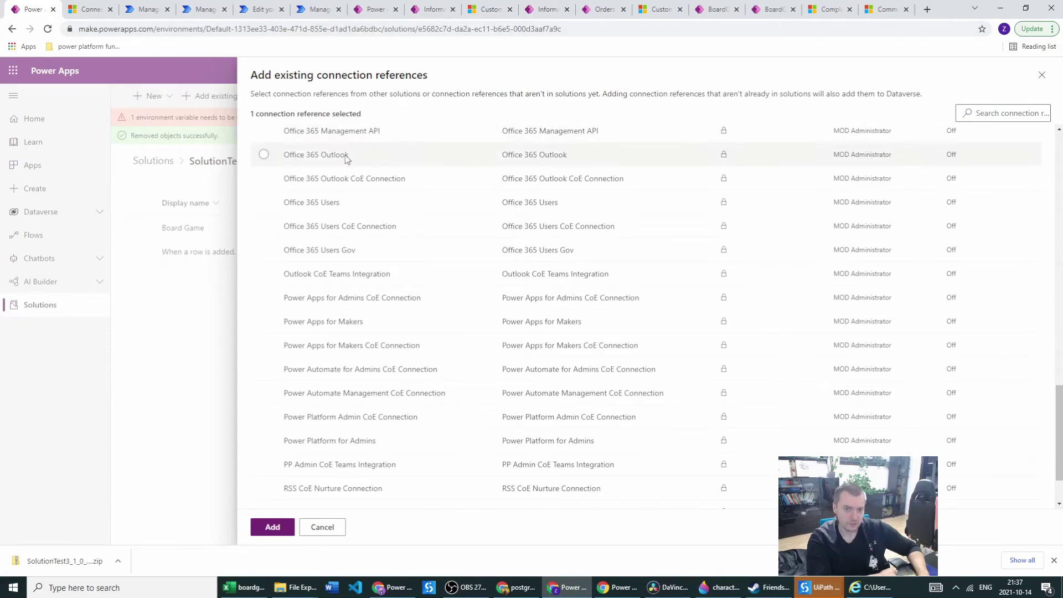
{"action": "scroll", "coordinate": [257, 438], "scroll_direction": "down", "scroll_amount": 2}
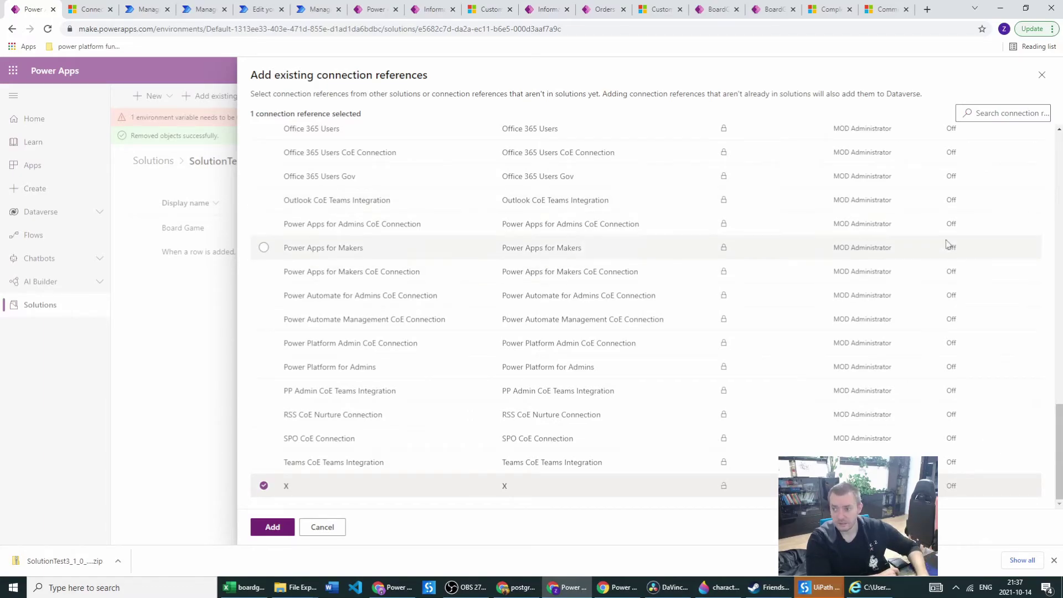
{"action": "left_click", "coordinate": [1041, 75]}
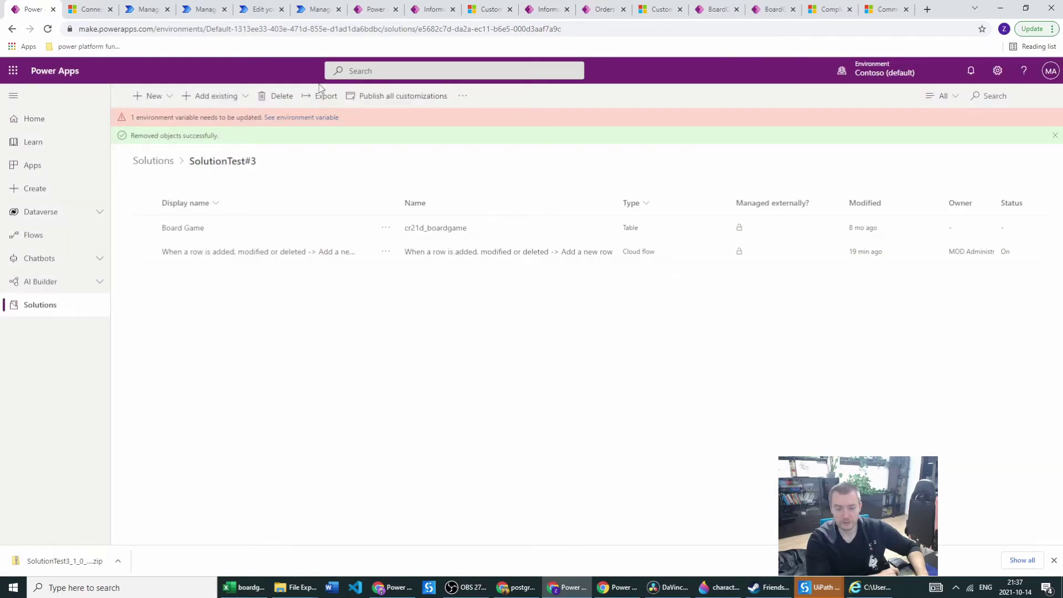
Open solution.xml from the downloaded SolutionTest3_1_0_0_4 package and examine its missing dependency on new_sharedcommondataserviceforapps_9d984.
{"action": "left_click", "coordinate": [117, 563]}
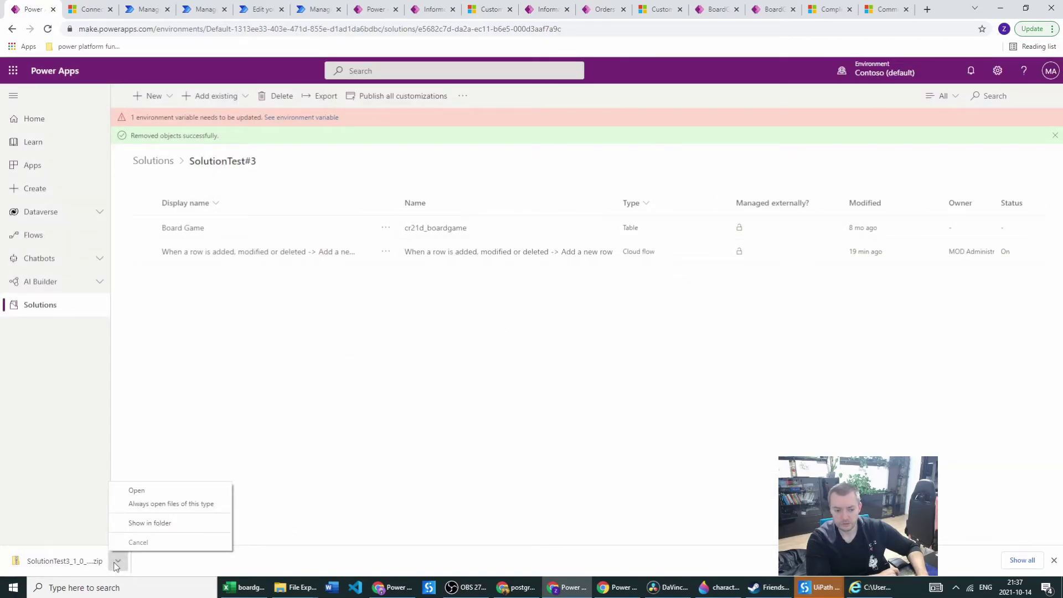
{"action": "left_click", "coordinate": [147, 523]}
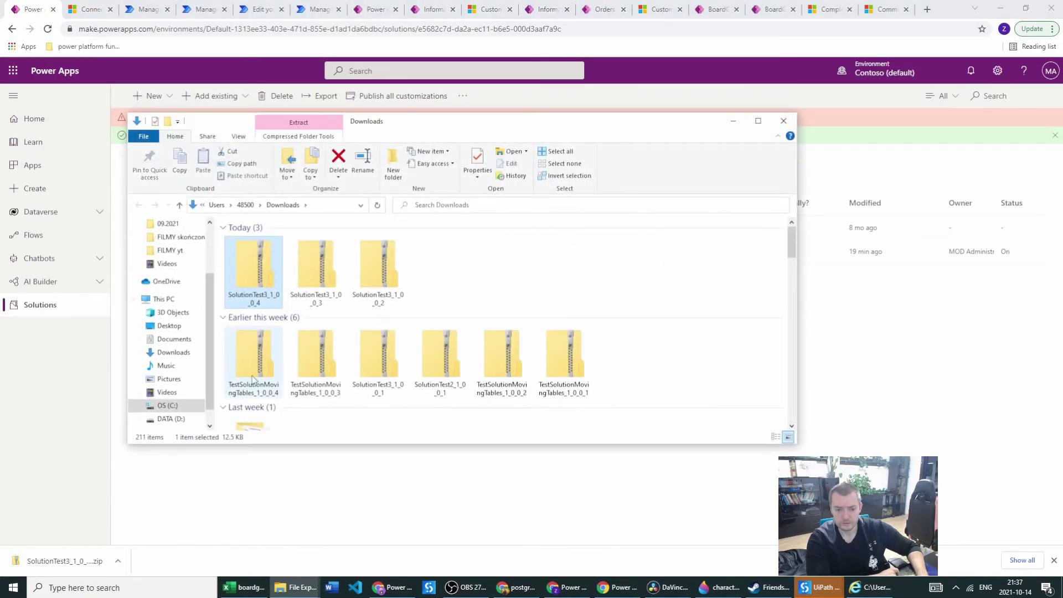
{"action": "double_click", "coordinate": [253, 277]}
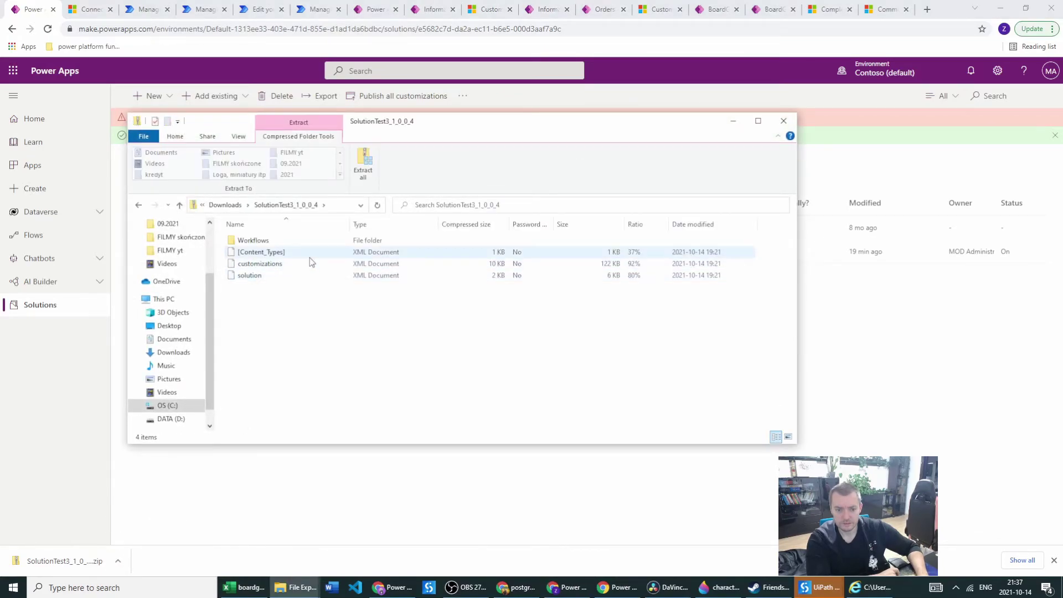
{"action": "double_click", "coordinate": [252, 276]}
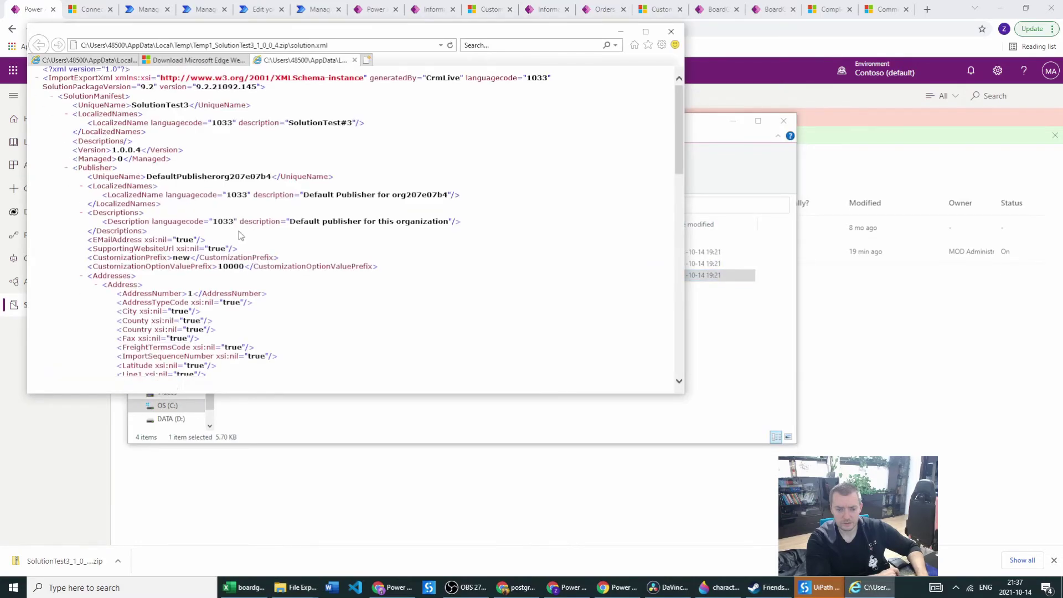
{"action": "scroll", "coordinate": [239, 236], "scroll_direction": "down", "scroll_amount": 15}
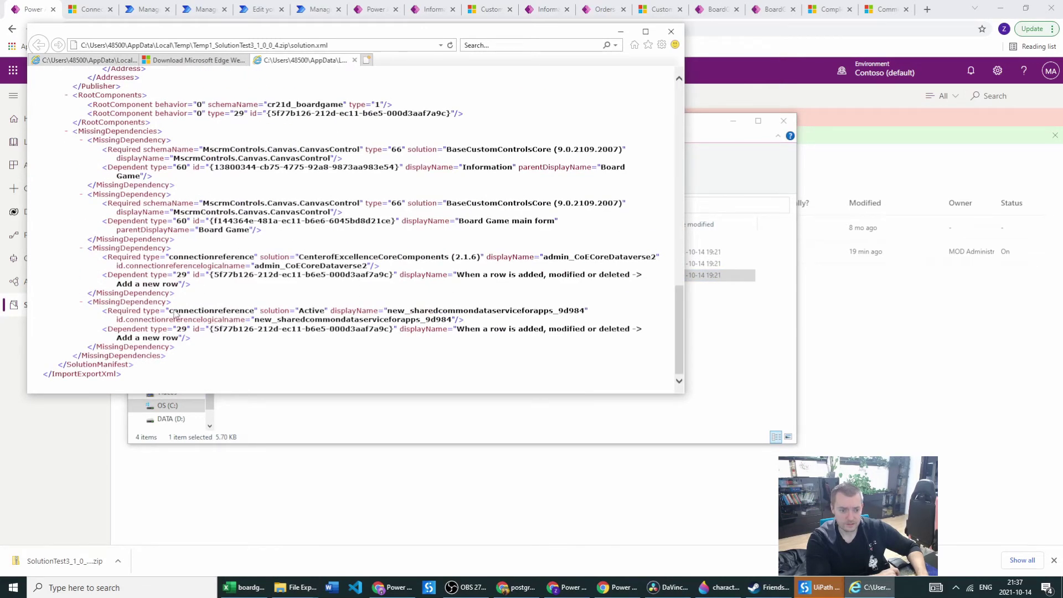
{"action": "left_click_drag", "start_coordinate": [169, 311], "coordinate": [492, 370]}
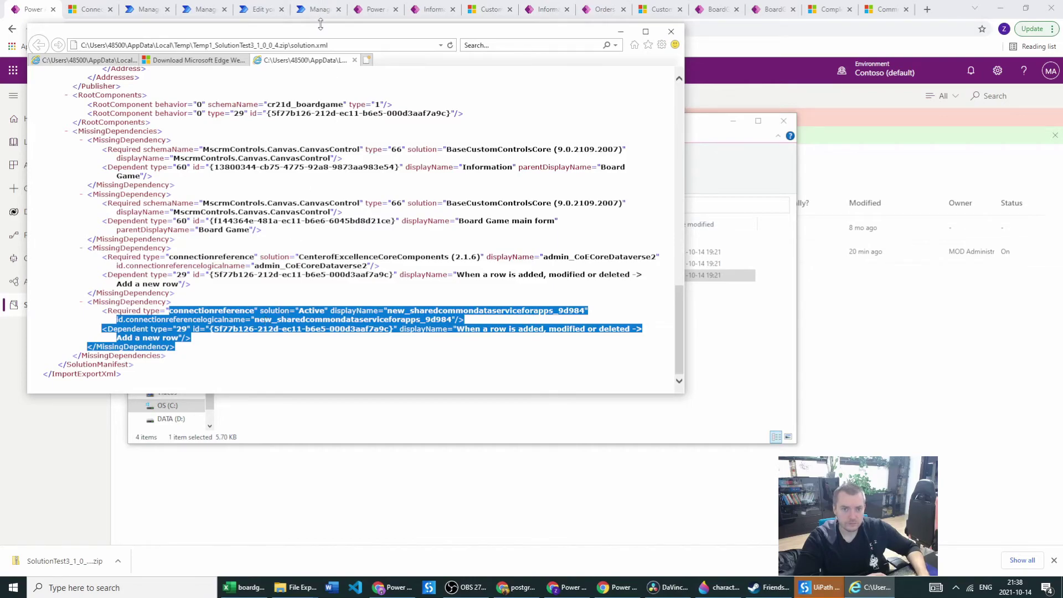
Minimize the solution.xml and package folder windows to return to SolutionTest#3 in Power Apps.
{"action": "left_click_drag", "start_coordinate": [326, 33], "coordinate": [383, 57]}
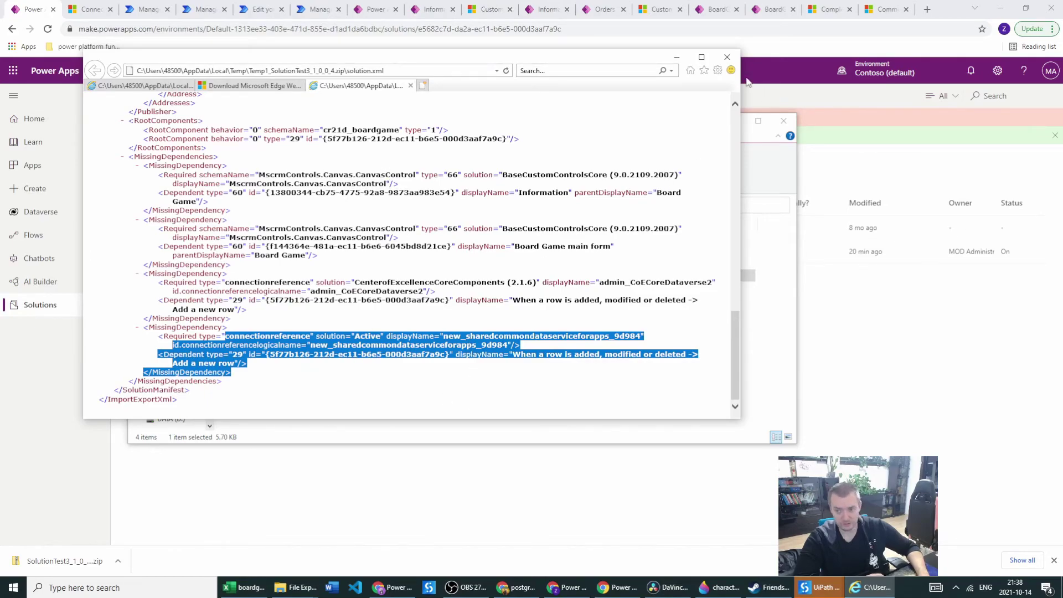
{"action": "left_click", "coordinate": [727, 58]}
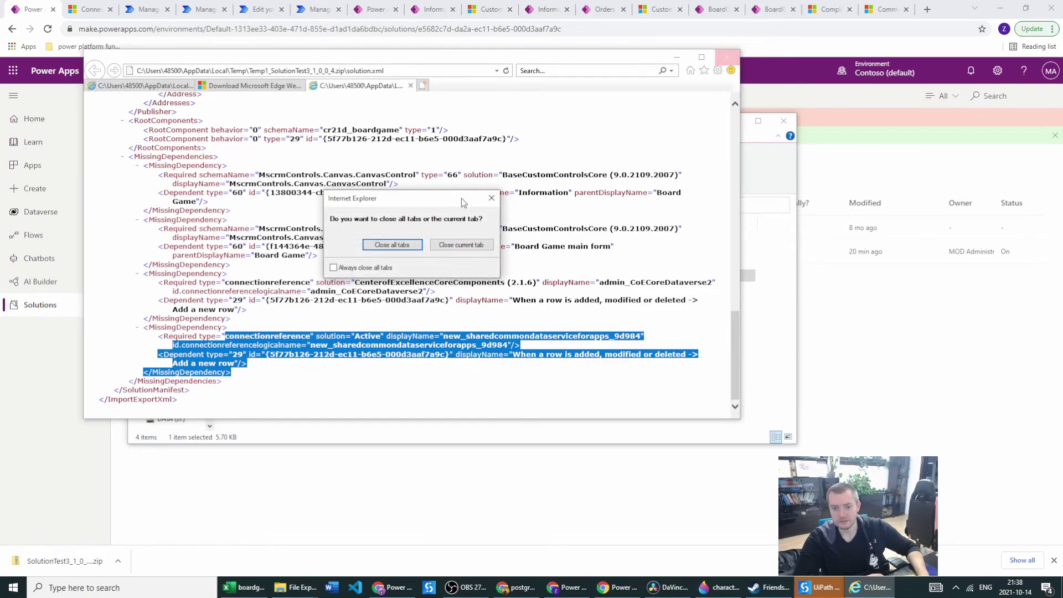
{"action": "left_click", "coordinate": [490, 200]}
{"action": "left_click", "coordinate": [234, 350]}
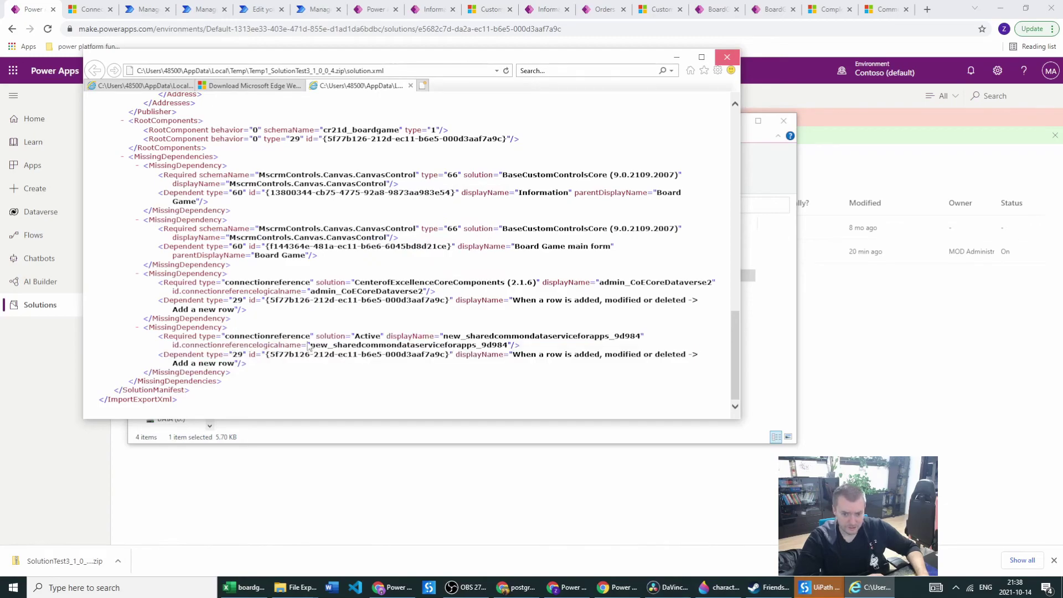
{"action": "left_click", "coordinate": [677, 58]}
{"action": "left_click", "coordinate": [744, 127]}
Check the actions available for the cloud flow in SolutionTest#3, and open the Dataverse tables list.
{"action": "left_click", "coordinate": [385, 252]}
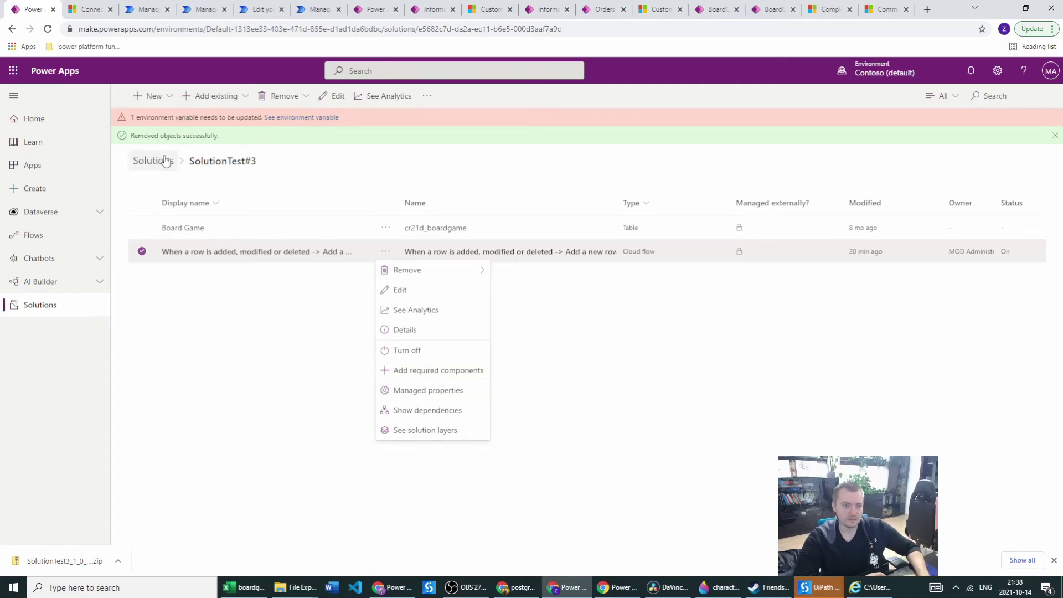
{"action": "left_click", "coordinate": [40, 212]}
{"action": "left_click", "coordinate": [43, 242]}
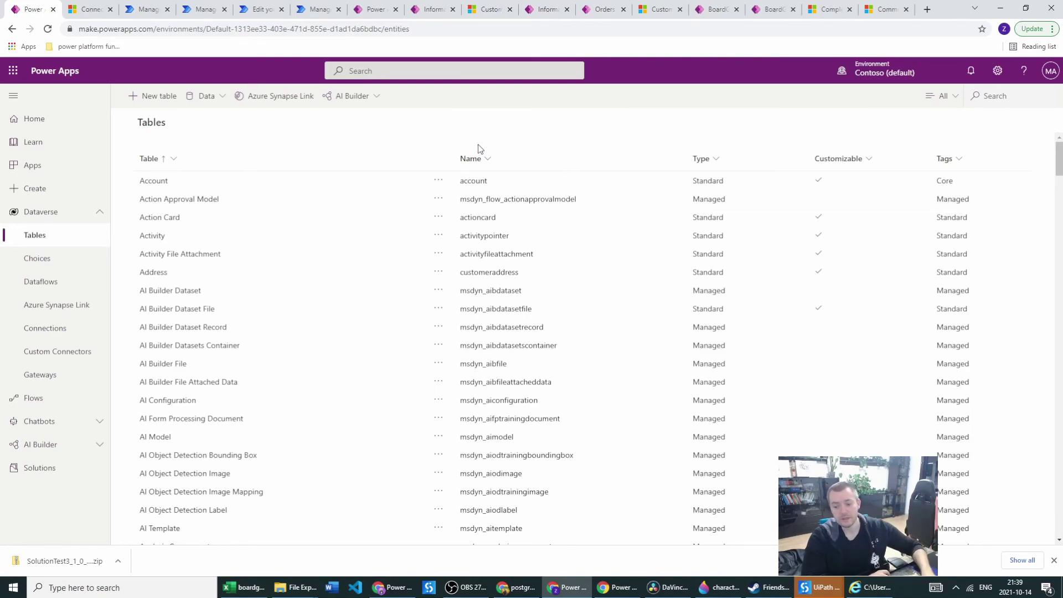
Switch to the target environment's browser window and review the managed solutions and objects among SolutionTest#3's missing dependencies.
{"action": "left_click", "coordinate": [617, 587]}
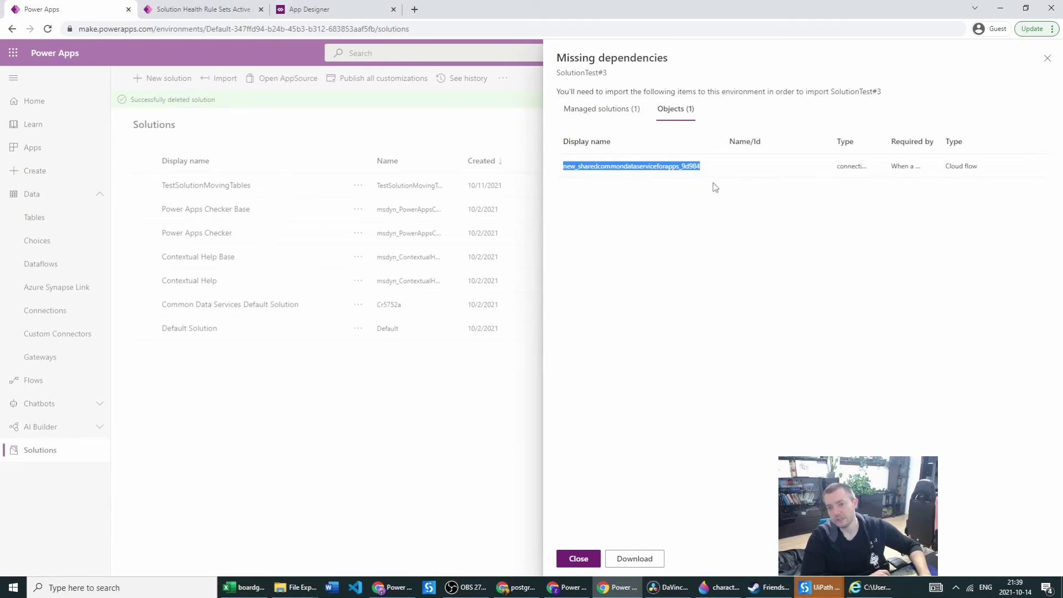
{"action": "left_click", "coordinate": [627, 175]}
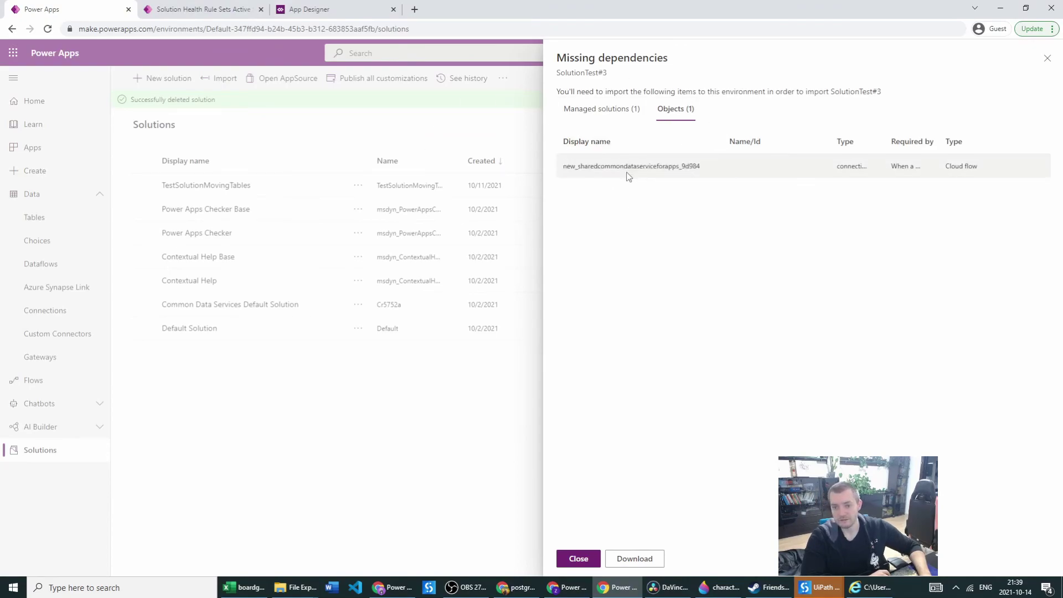
{"action": "left_click", "coordinate": [623, 111]}
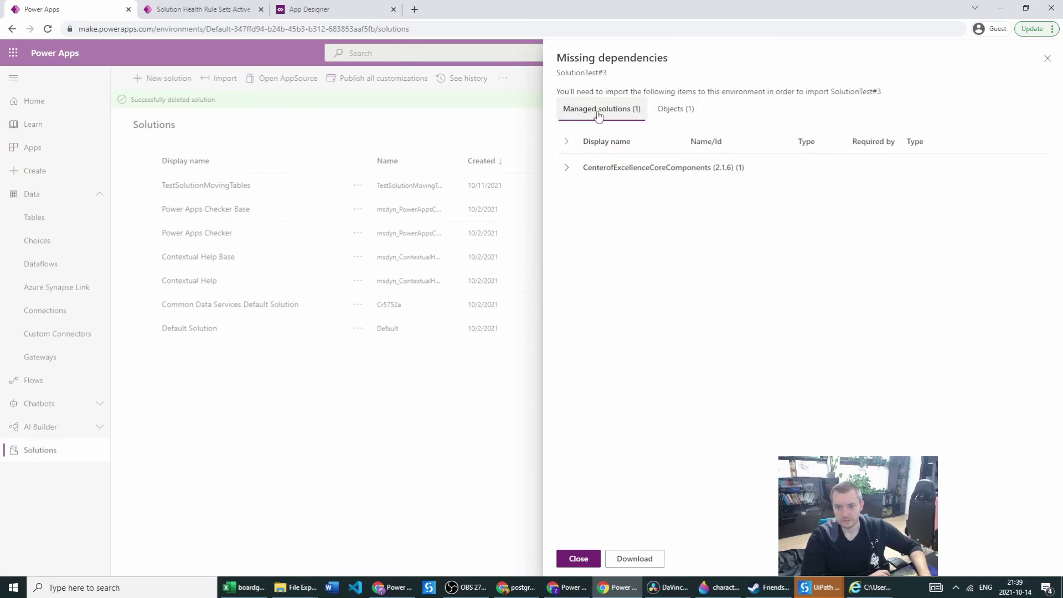
{"action": "left_click", "coordinate": [674, 111]}
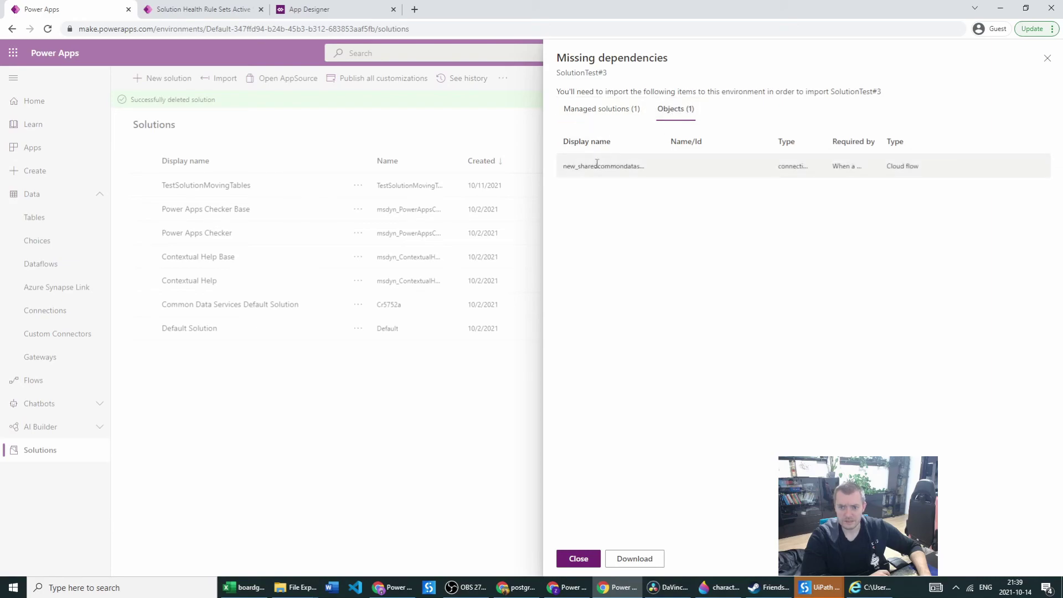
{"action": "left_click_drag", "start_coordinate": [598, 166], "coordinate": [657, 165]}
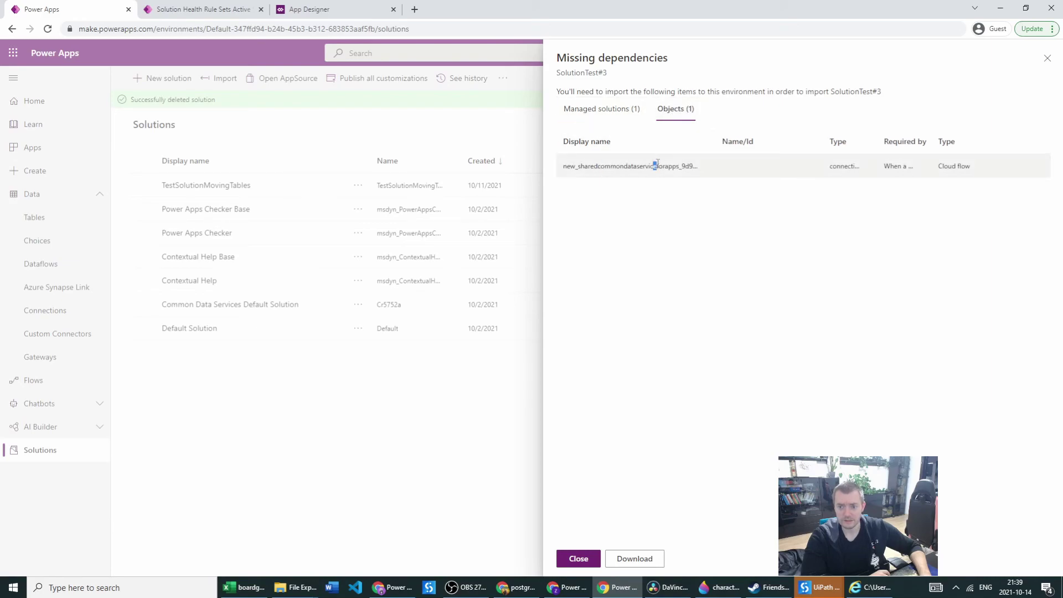